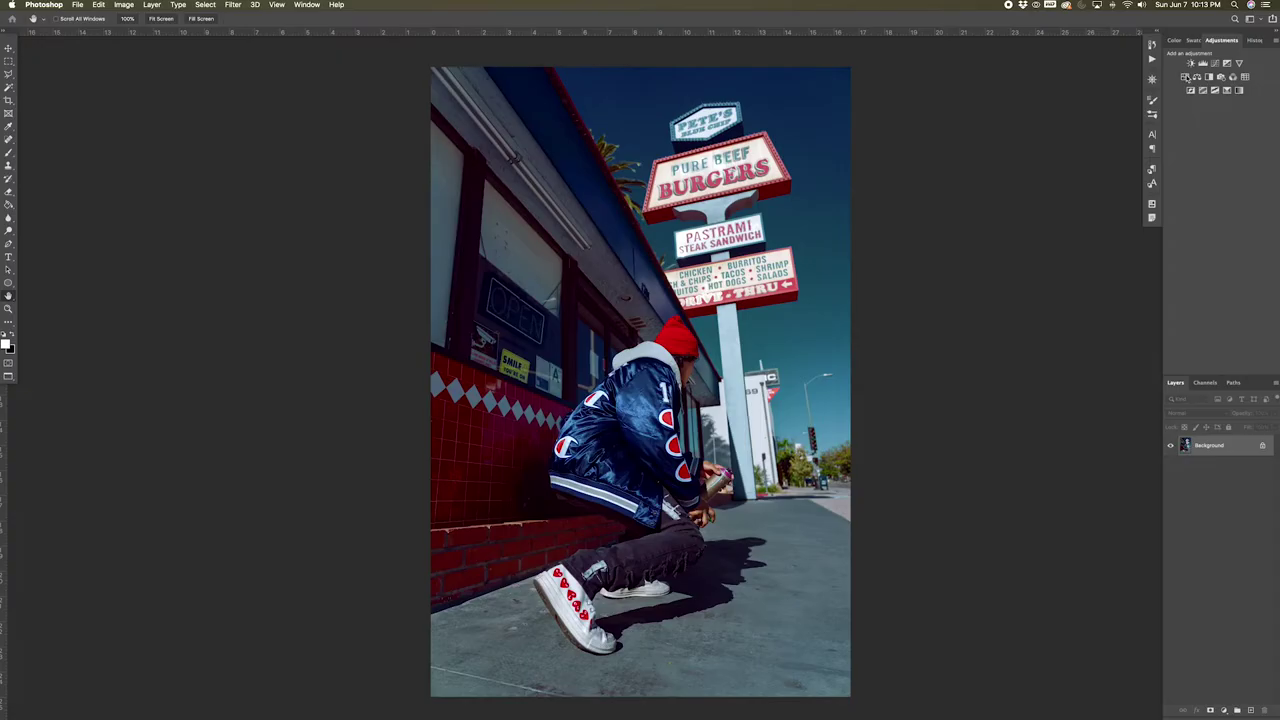
# Add a Hue/Saturation layer on Blues with Hue about -32 and Lightness -31
pyautogui.click(1188, 78)
pyautogui.click(1000, 341)
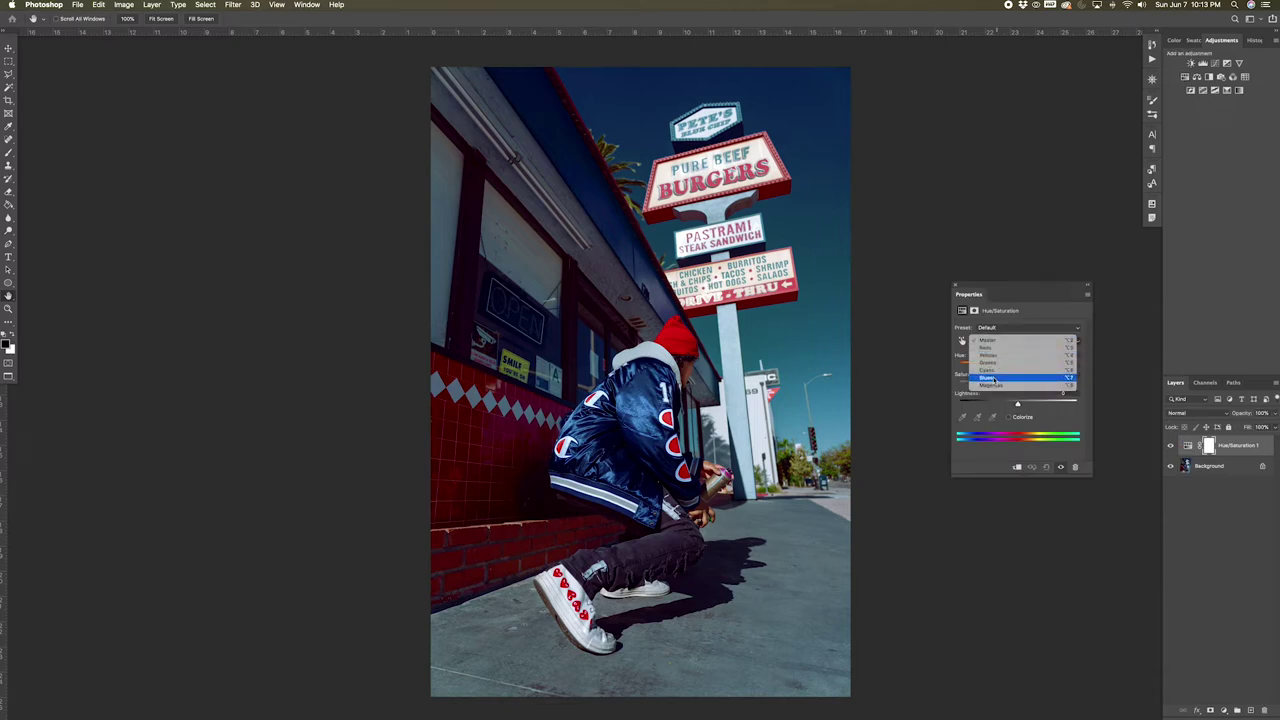
pyautogui.click(1008, 377)
pyautogui.moveTo(1018, 366); pyautogui.dragTo(1000, 403)
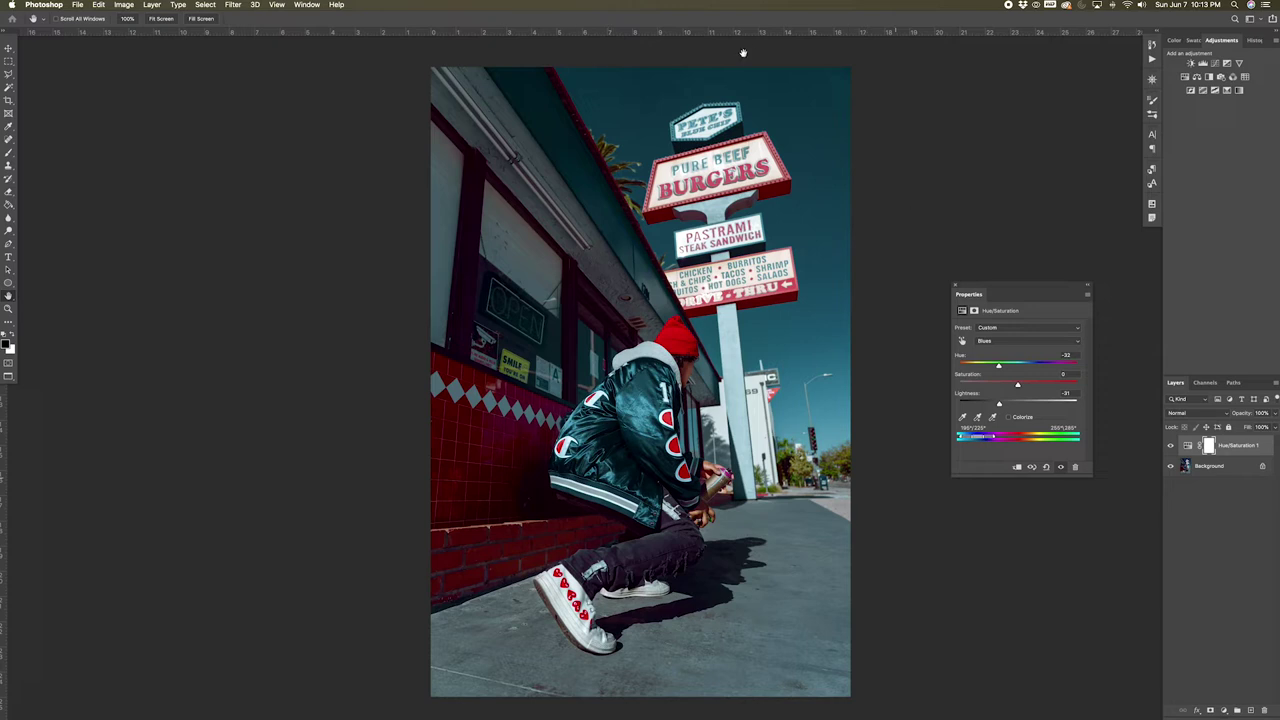
# Paint black over the jacket on the Hue/Saturation 1 mask to restore its blue
pyautogui.click(1208, 448)
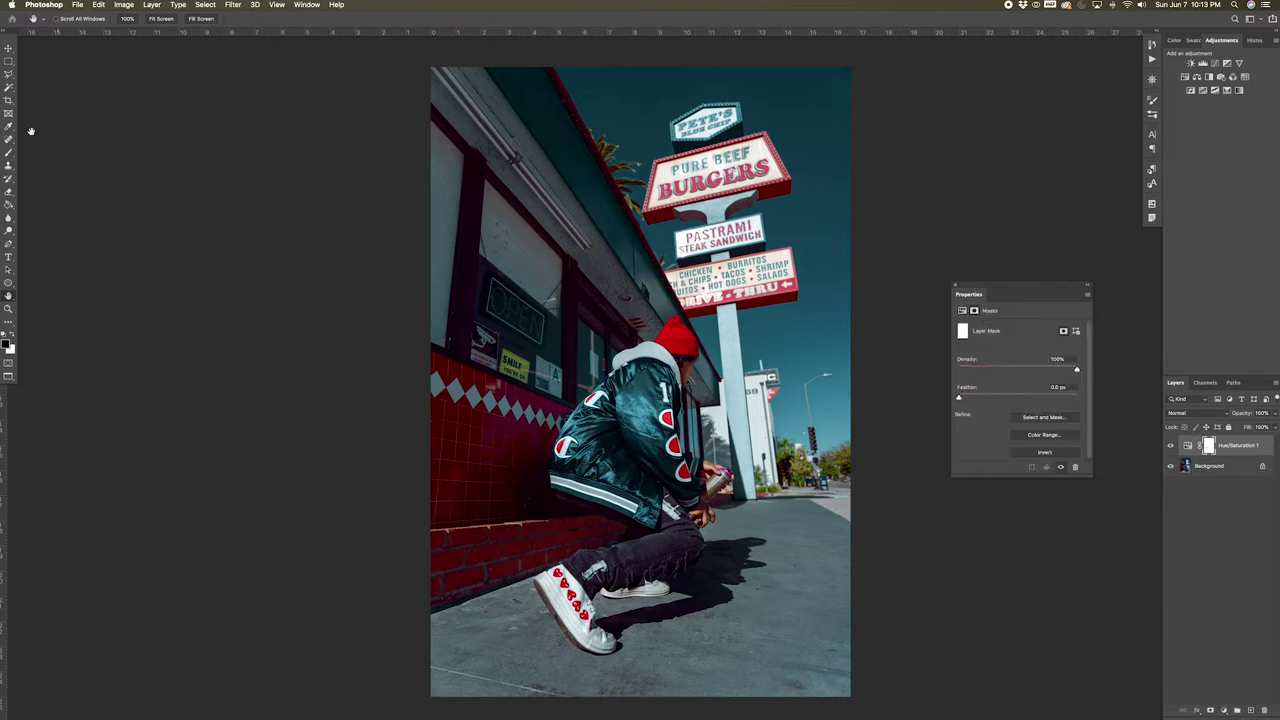
pyautogui.click(9, 153)
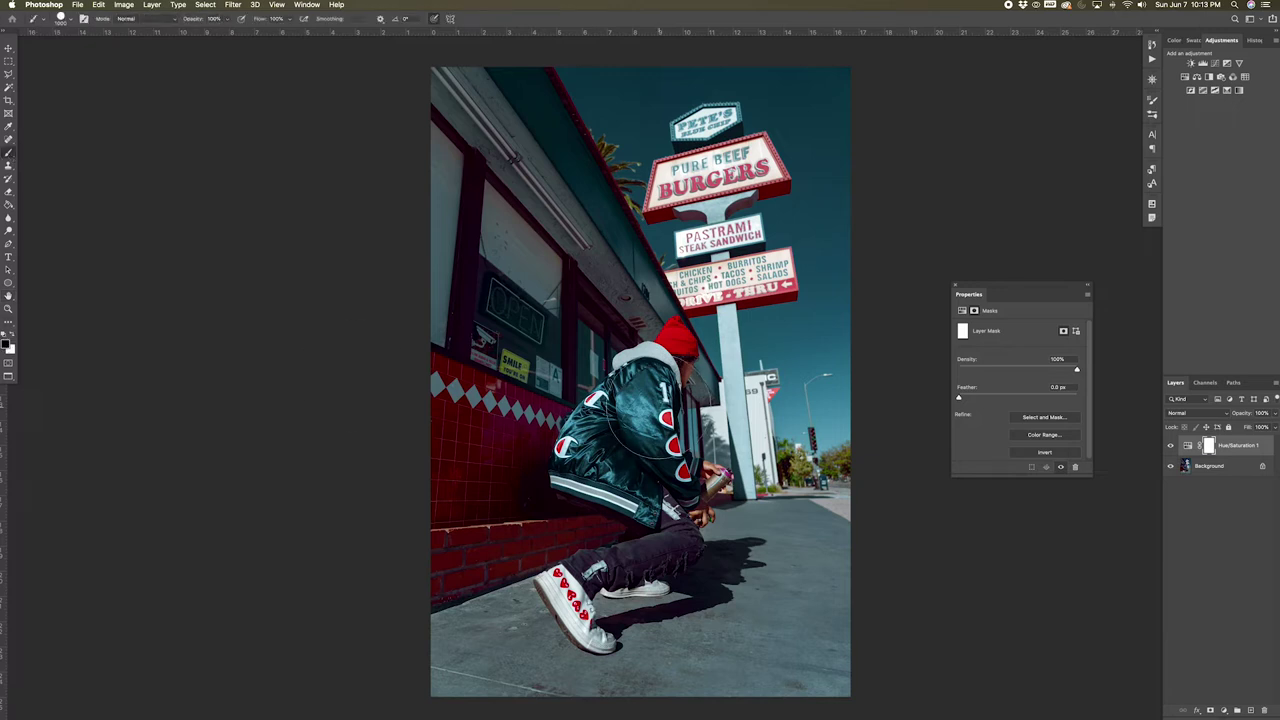
pyautogui.moveTo(640, 420)
pyautogui.mouseDown()
pyautogui.moveTo(690, 540)
pyautogui.moveTo(620, 580)
pyautogui.moveTo(600, 445)
pyautogui.mouseUp()
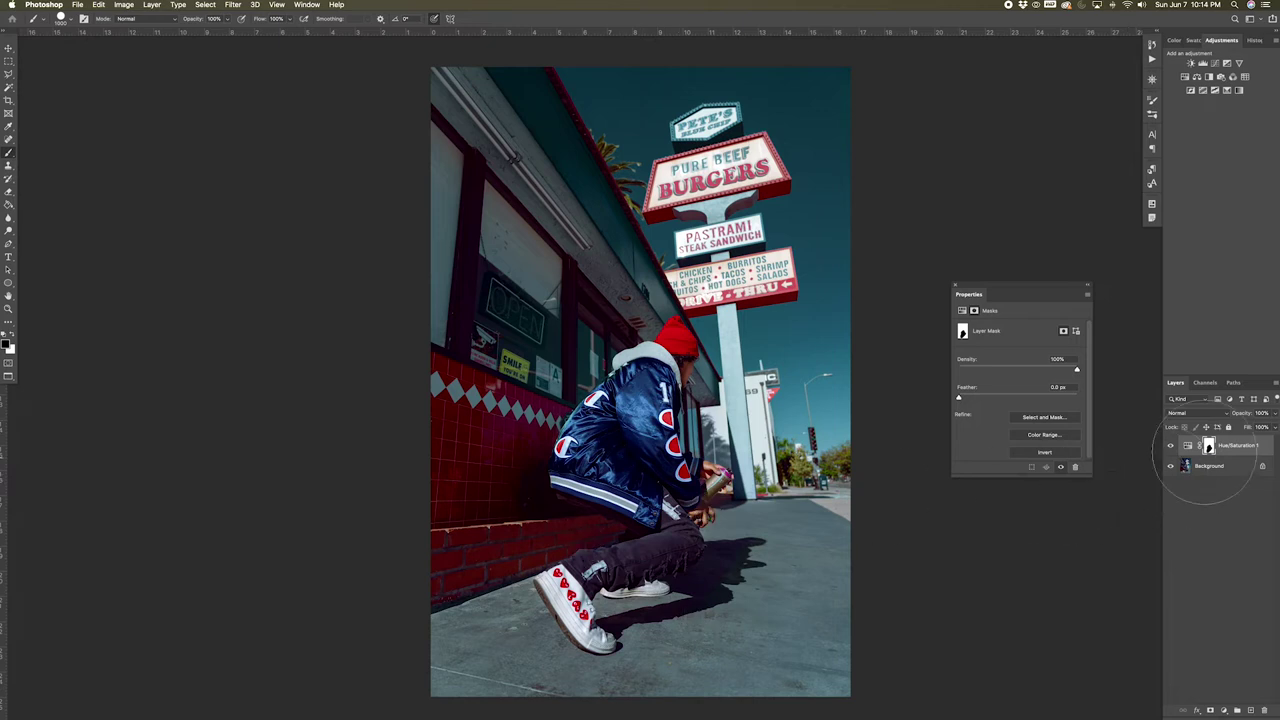
pyautogui.press('v')
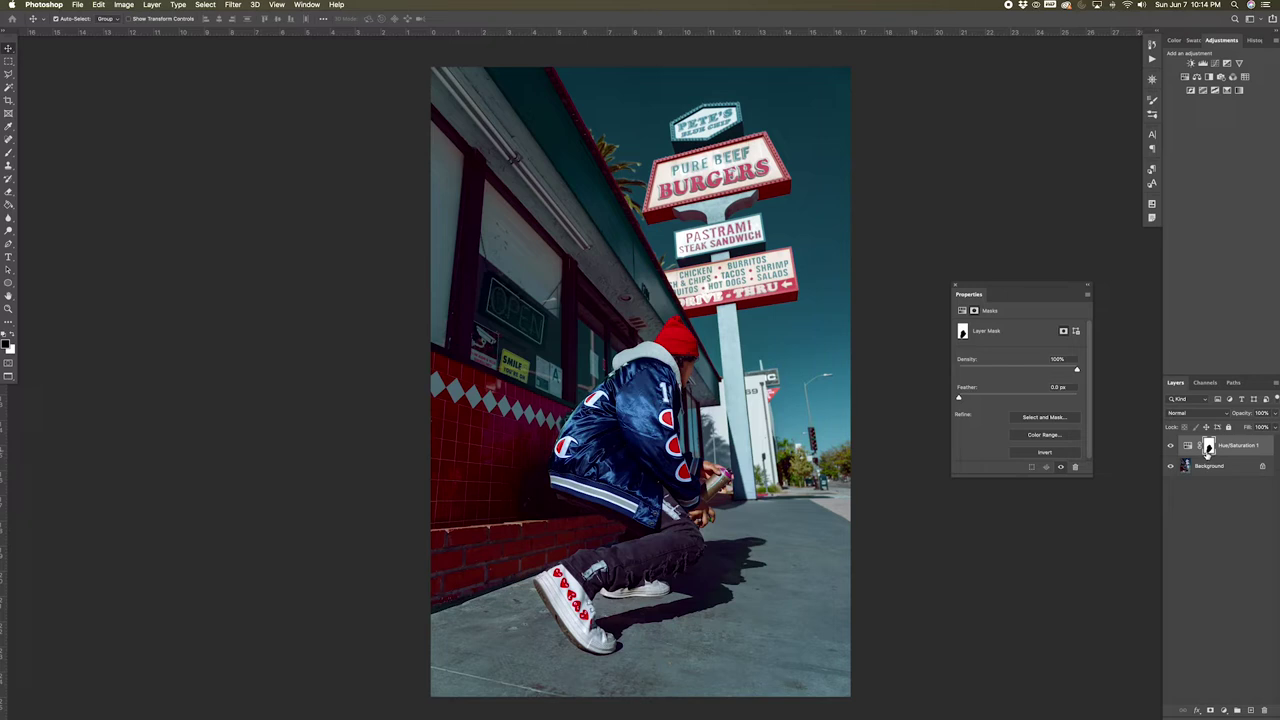
# Paint the top-right sky black on the mask, then paint a patch back in white
pyautogui.press('b')
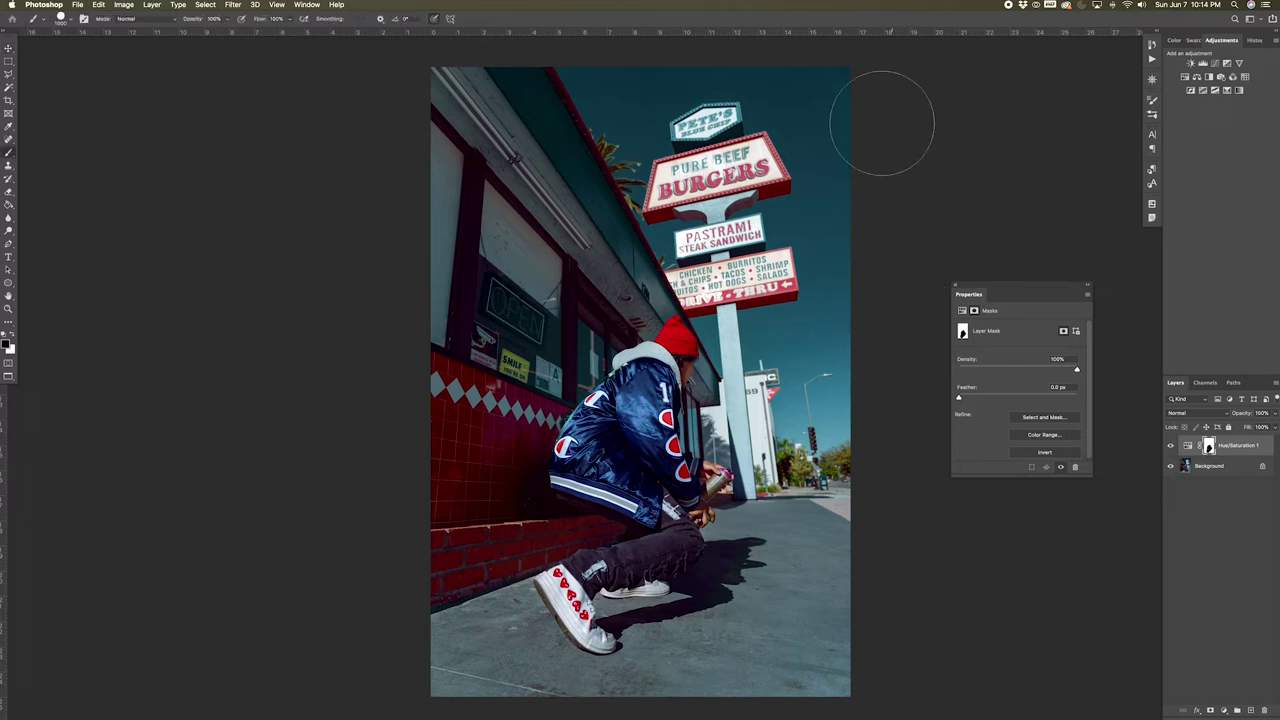
pyautogui.moveTo(771, 62); pyautogui.dragTo(909, 245)
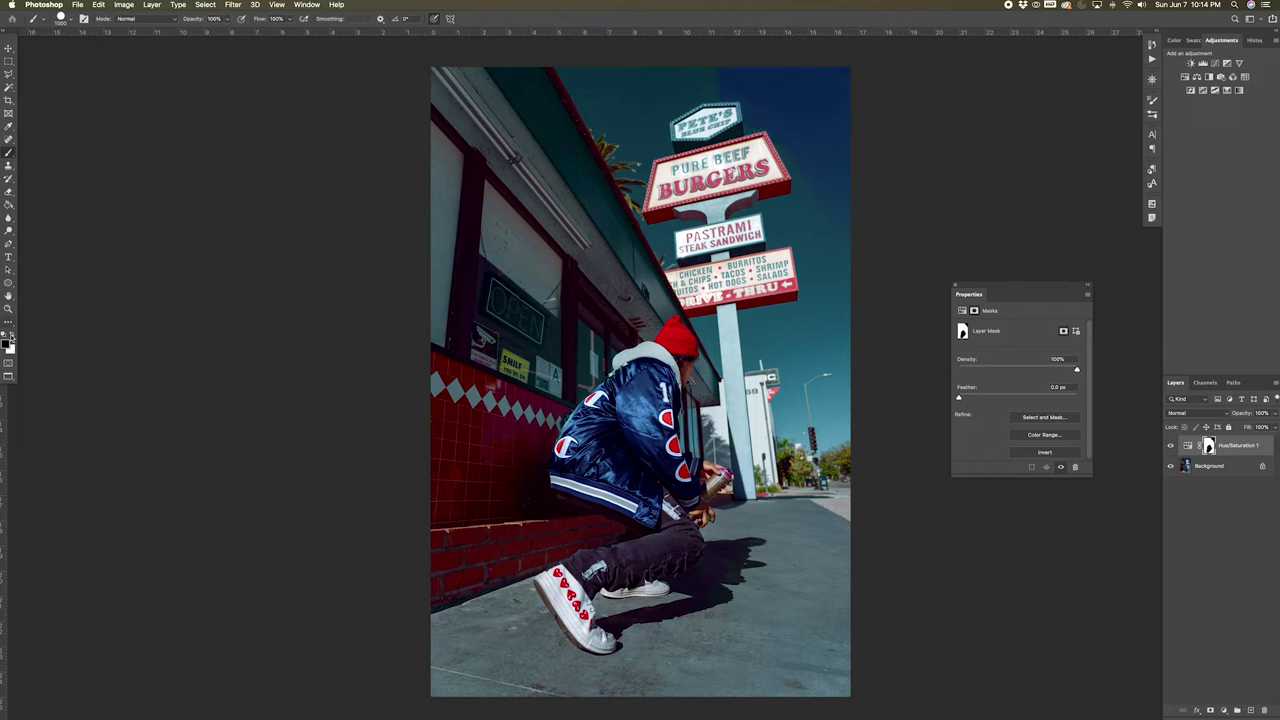
pyautogui.click(14, 337)
pyautogui.moveTo(694, 80)
pyautogui.mouseDown()
pyautogui.moveTo(790, 145)
pyautogui.moveTo(886, 271)
pyautogui.moveTo(823, 80)
pyautogui.moveTo(886, 214)
pyautogui.mouseUp()
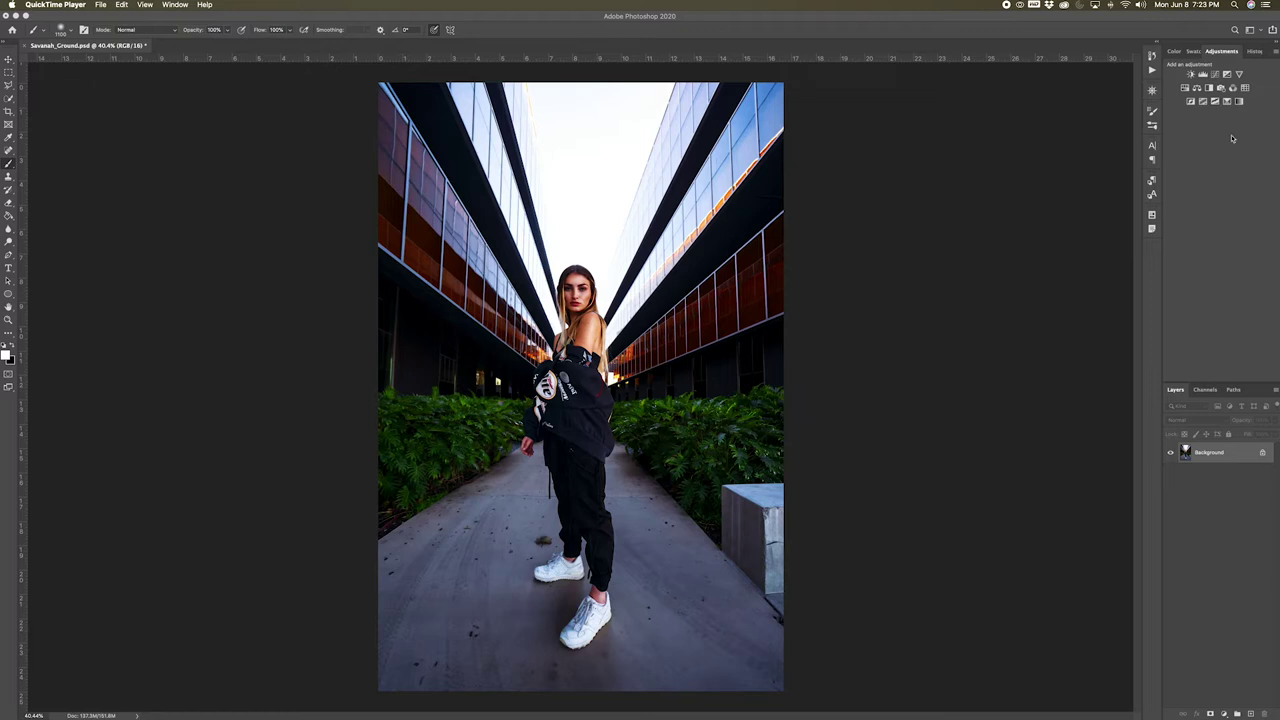
# Add a Curves layer with the RGB midpoint lowered and a second point, forming an S-curve
pyautogui.click(1220, 75)
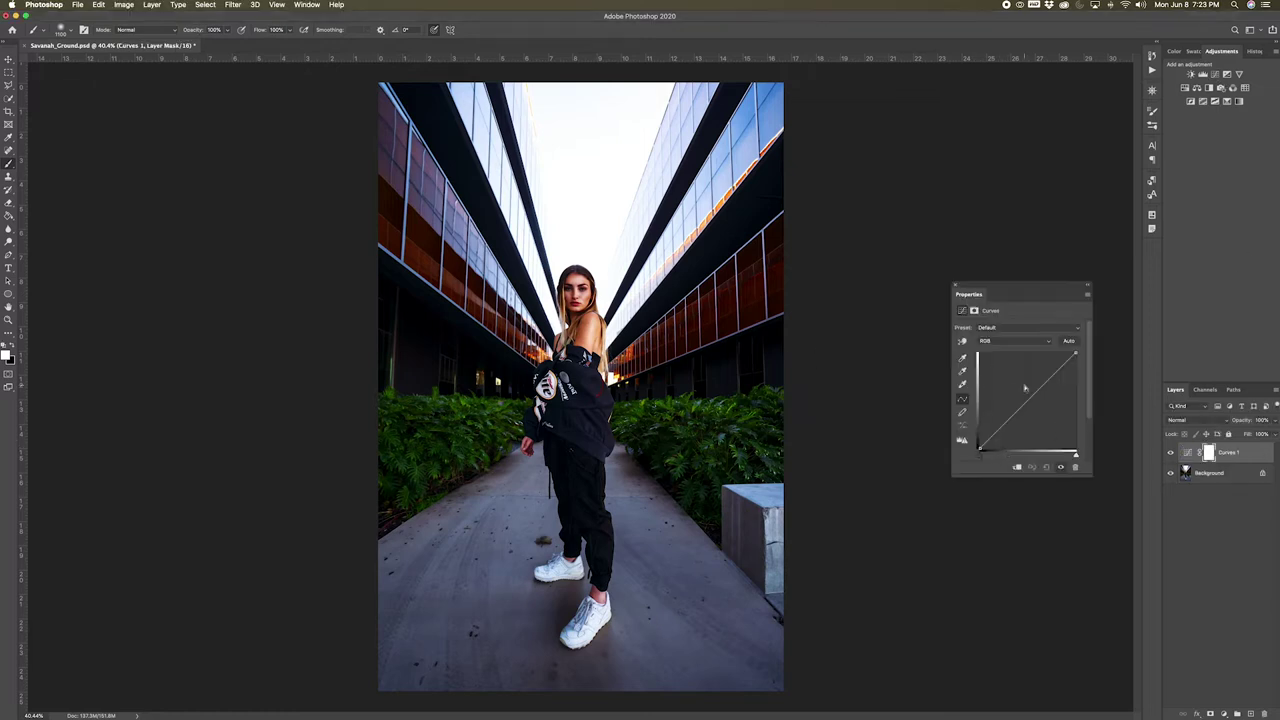
pyautogui.moveTo(1026, 396); pyautogui.dragTo(1025, 411)
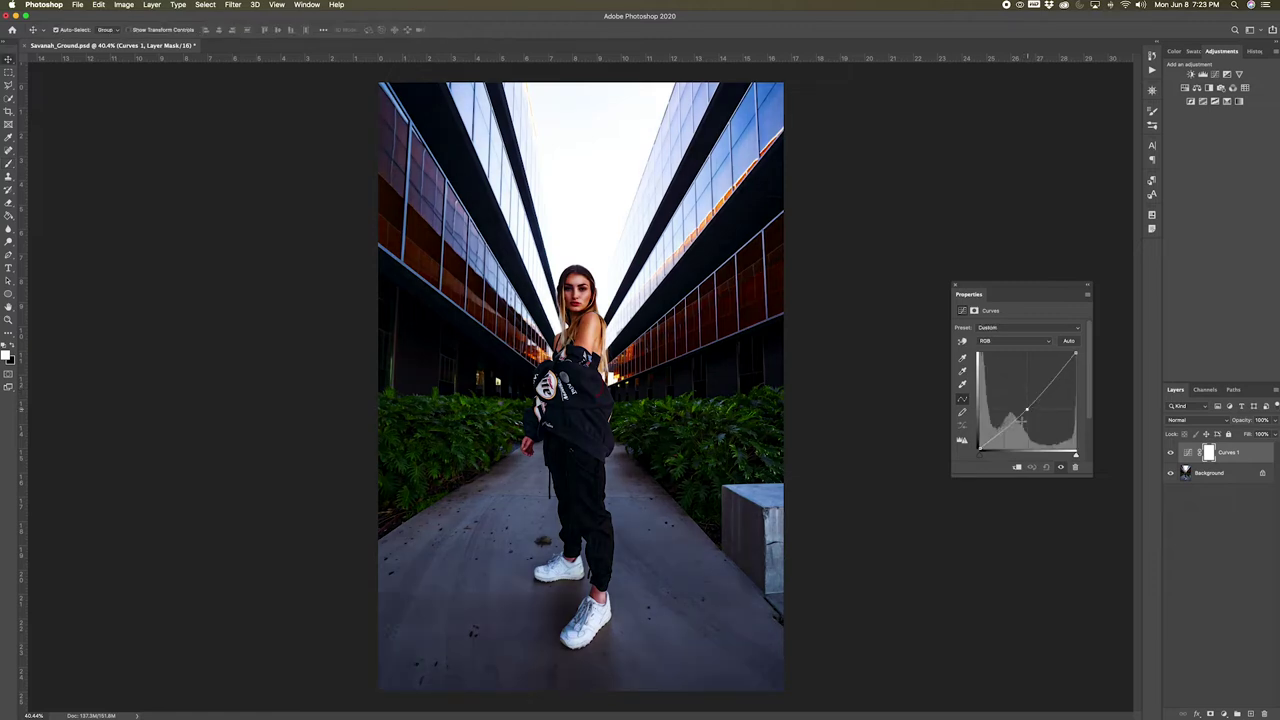
pyautogui.click(1004, 432)
pyautogui.click(1209, 452)
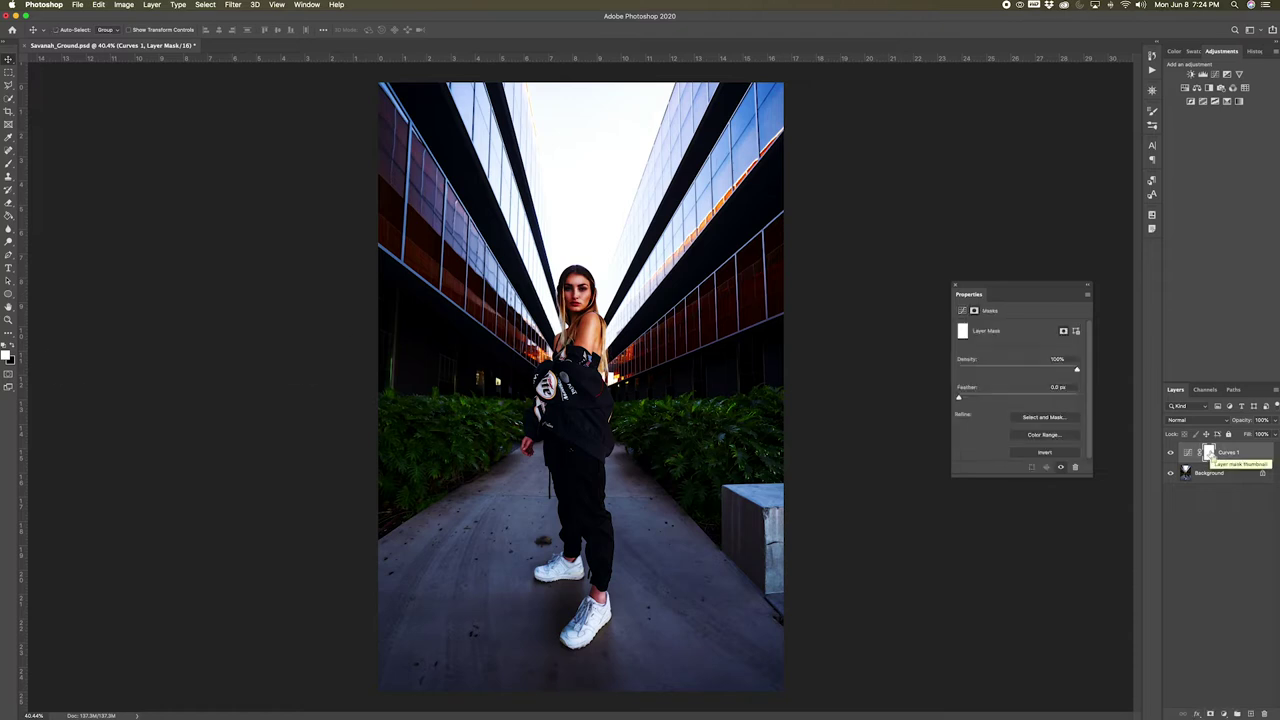
# Invert the Curves 1 mask to black and Quick Select the whole walkway on the Background
pyautogui.press('super+i')
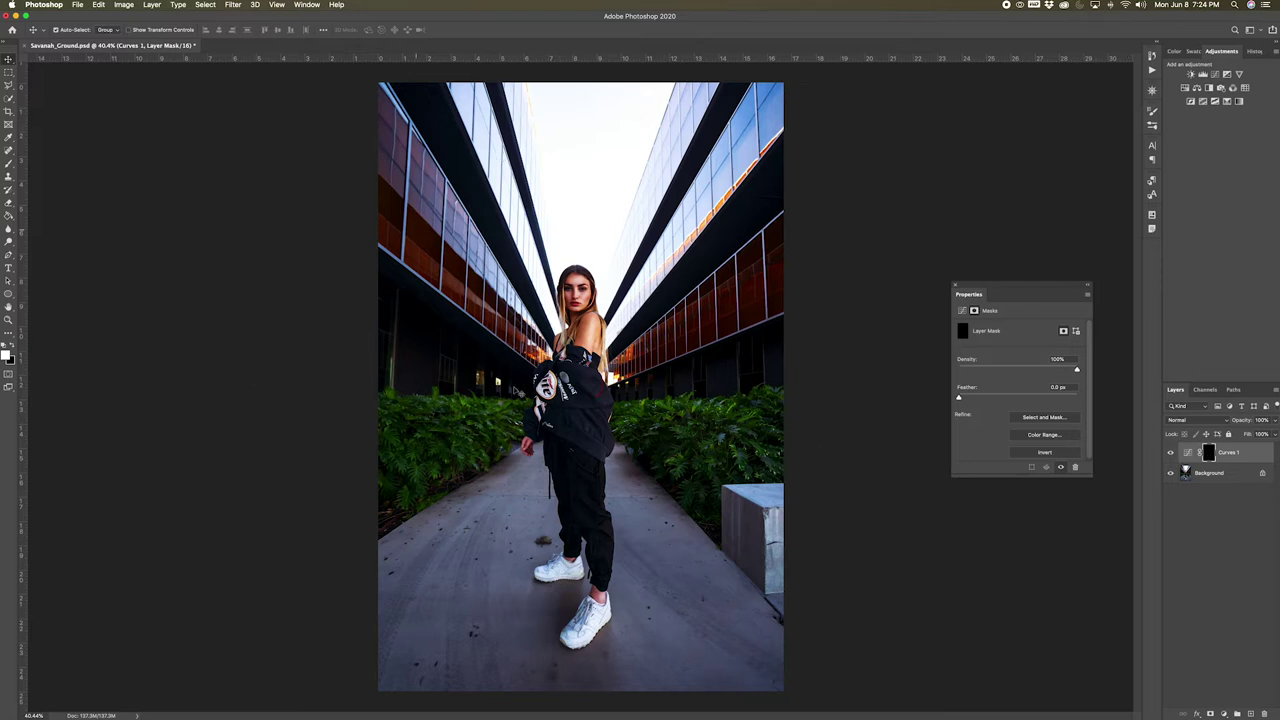
pyautogui.click(1222, 478)
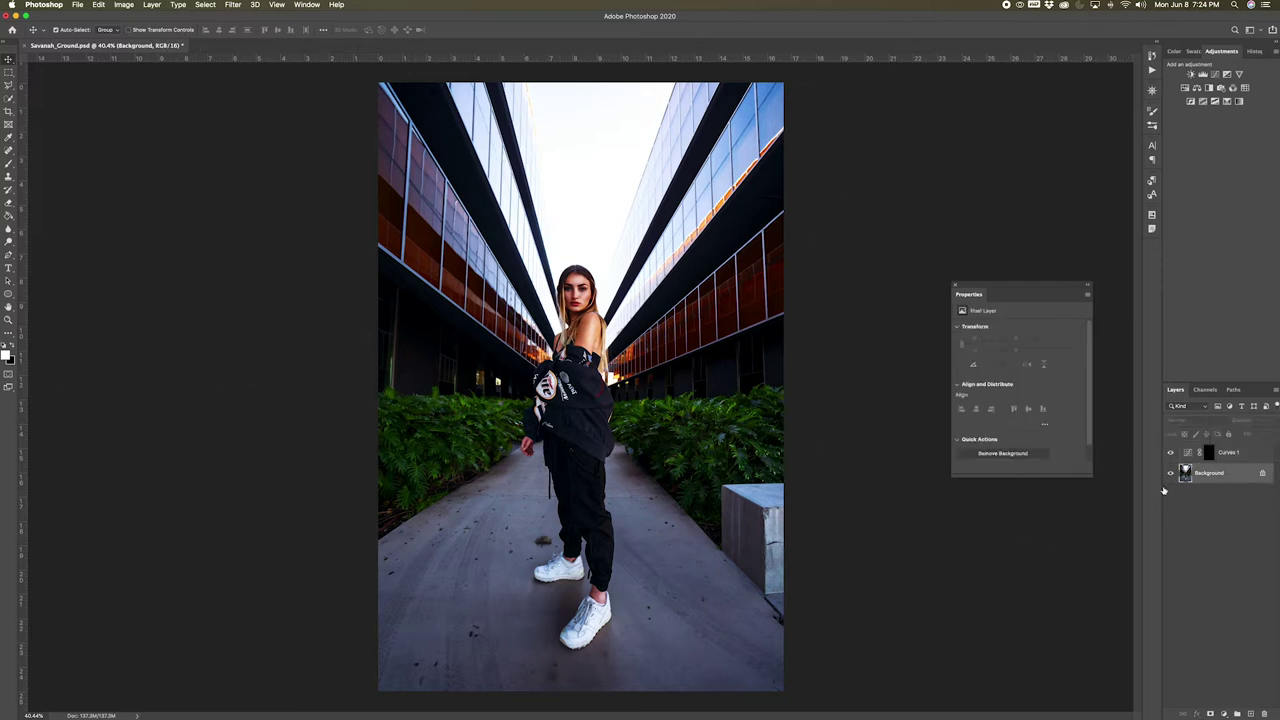
pyautogui.press('w')
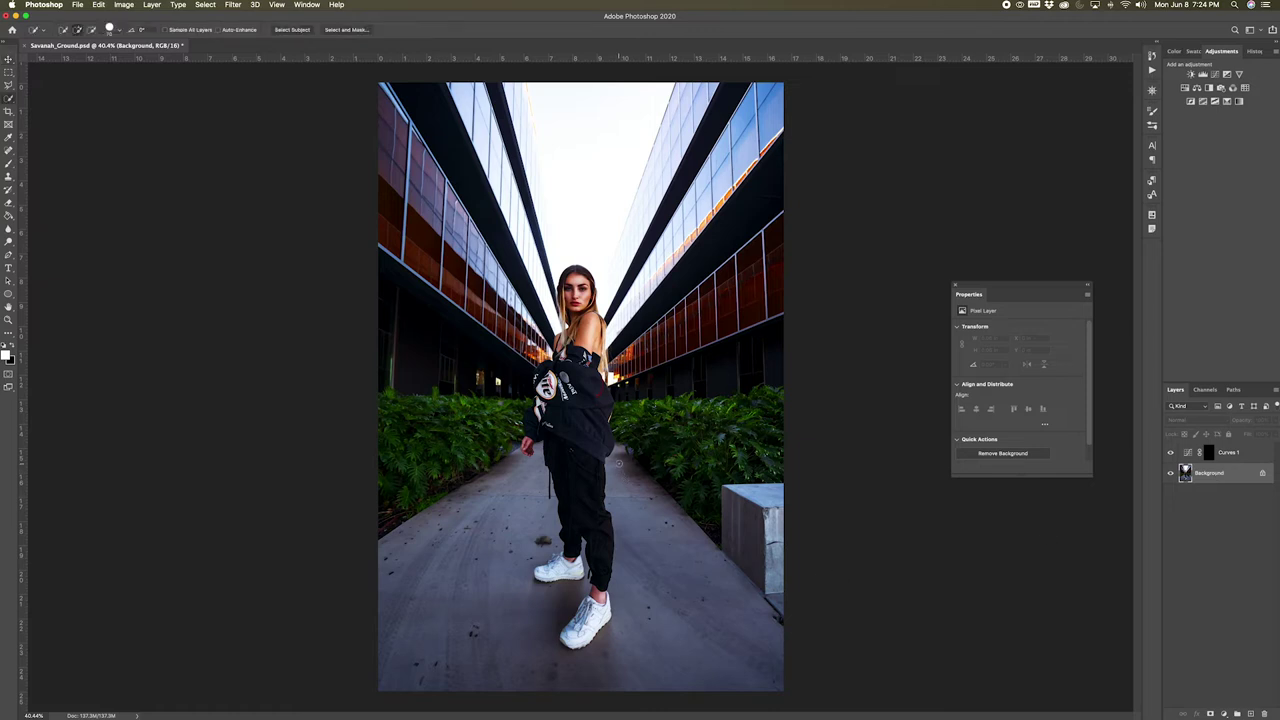
pyautogui.moveTo(618, 463)
pyautogui.mouseDown()
pyautogui.moveTo(683, 544)
pyautogui.moveTo(728, 641)
pyautogui.moveTo(765, 510)
pyautogui.mouseUp()
pyautogui.moveTo(490, 648); pyautogui.dragTo(512, 556)
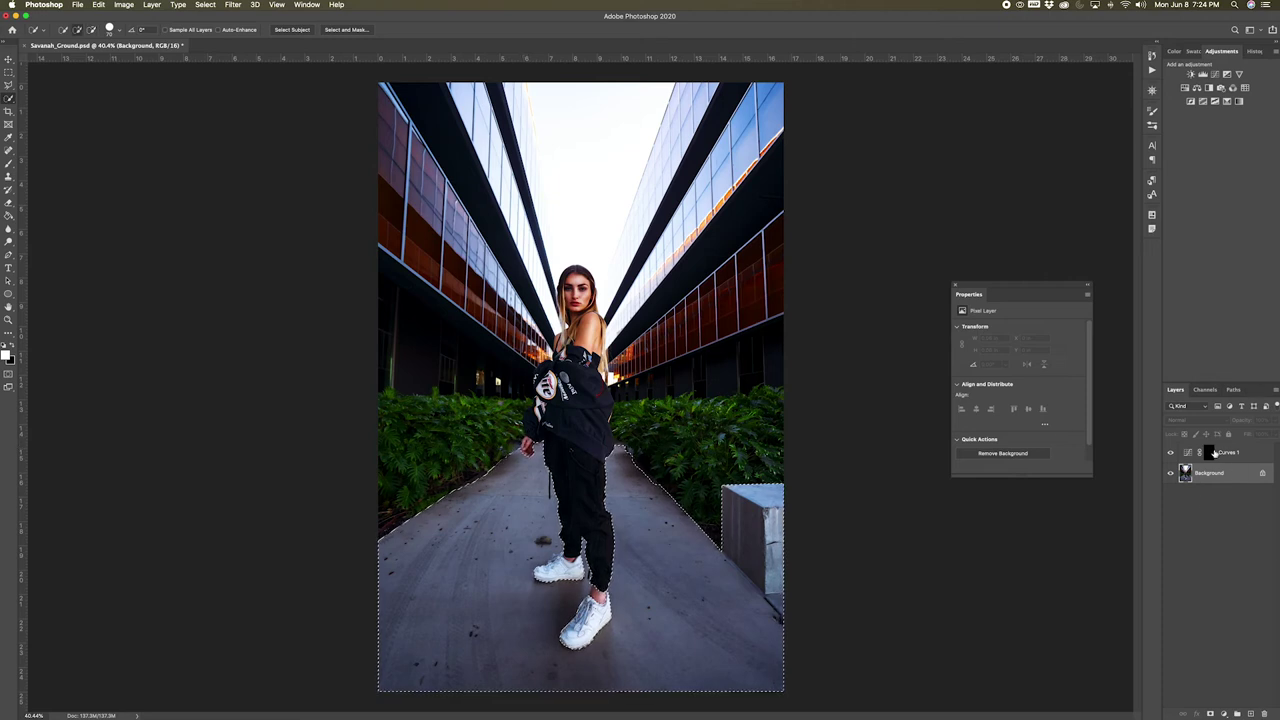
pyautogui.click(1213, 452)
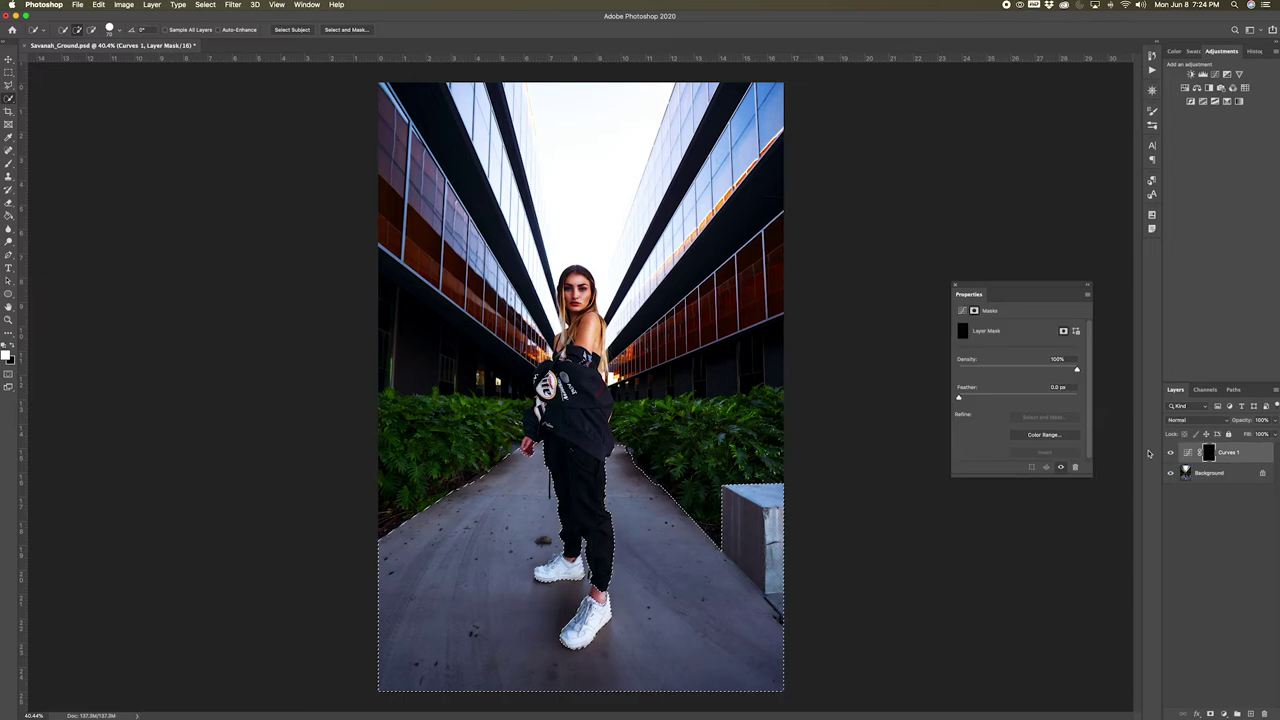
# Paint white inside the walkway selection on the Curves 1 mask, then deselect
pyautogui.click(8, 163)
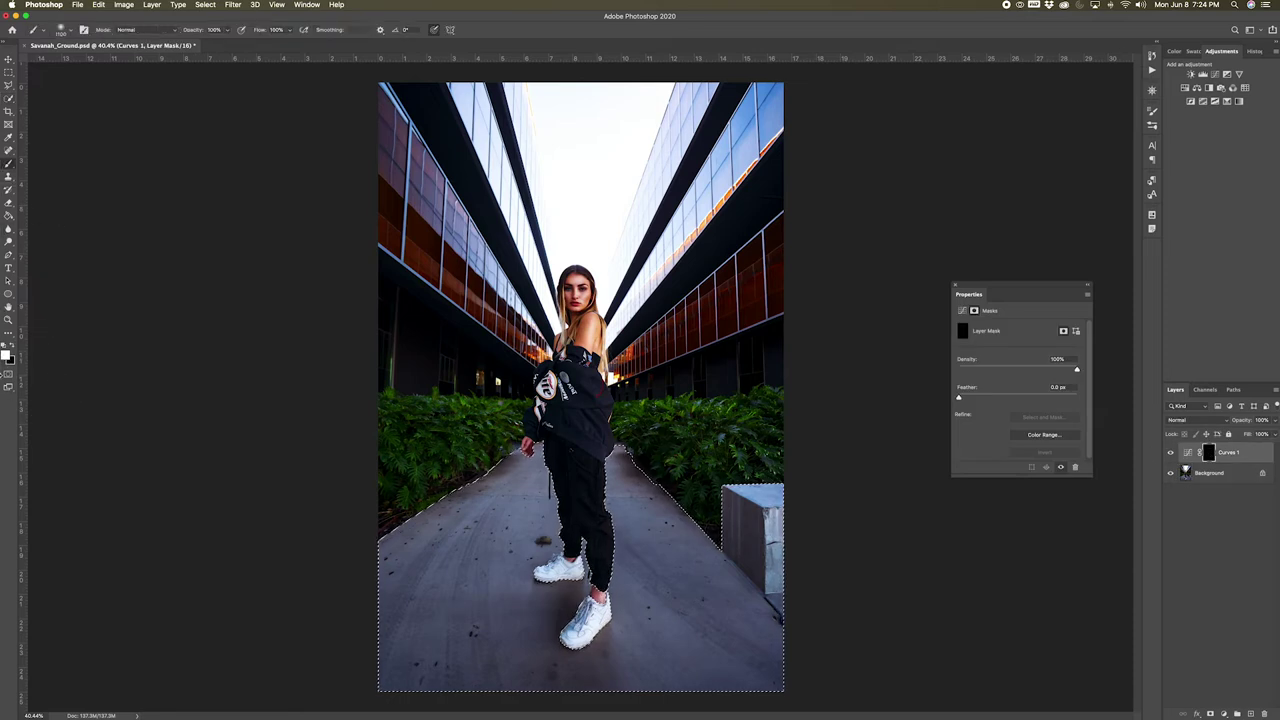
pyautogui.moveTo(440, 590)
pyautogui.mouseDown()
pyautogui.moveTo(766, 668)
pyautogui.moveTo(596, 648)
pyautogui.moveTo(377, 666)
pyautogui.moveTo(757, 657)
pyautogui.moveTo(808, 700)
pyautogui.moveTo(535, 578)
pyautogui.mouseUp()
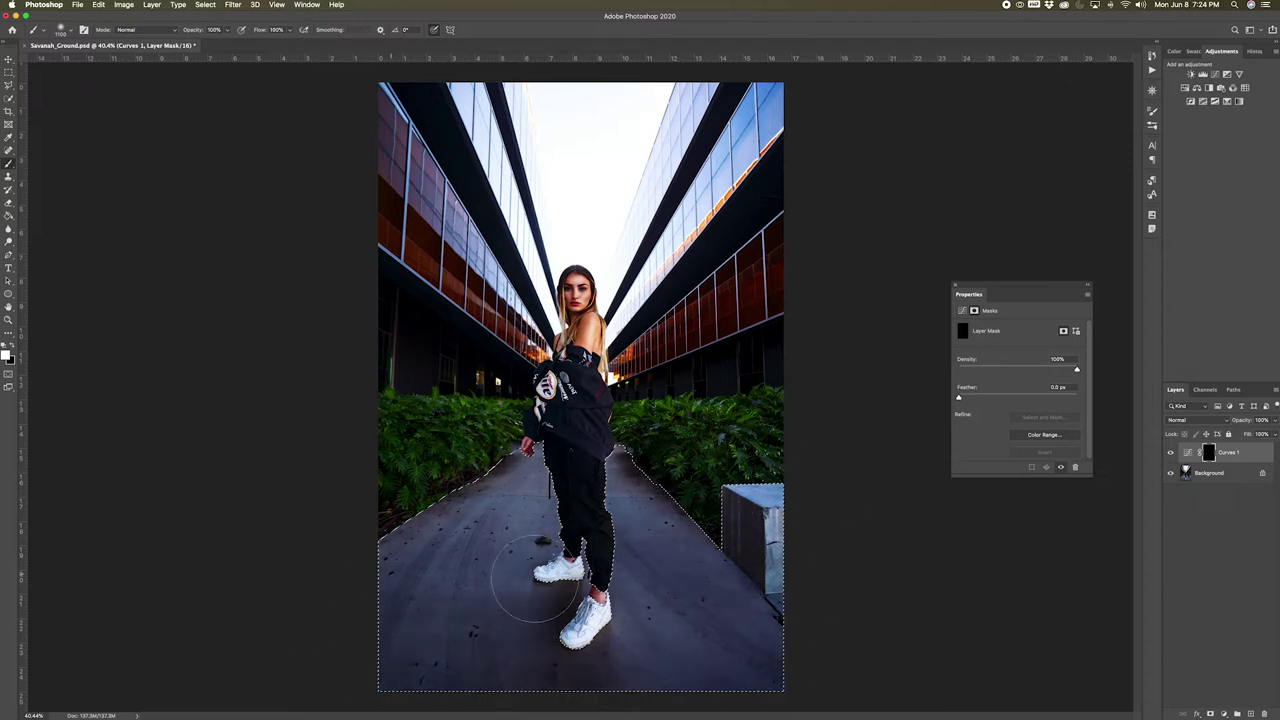
pyautogui.hotkey('ctrl', 'd')
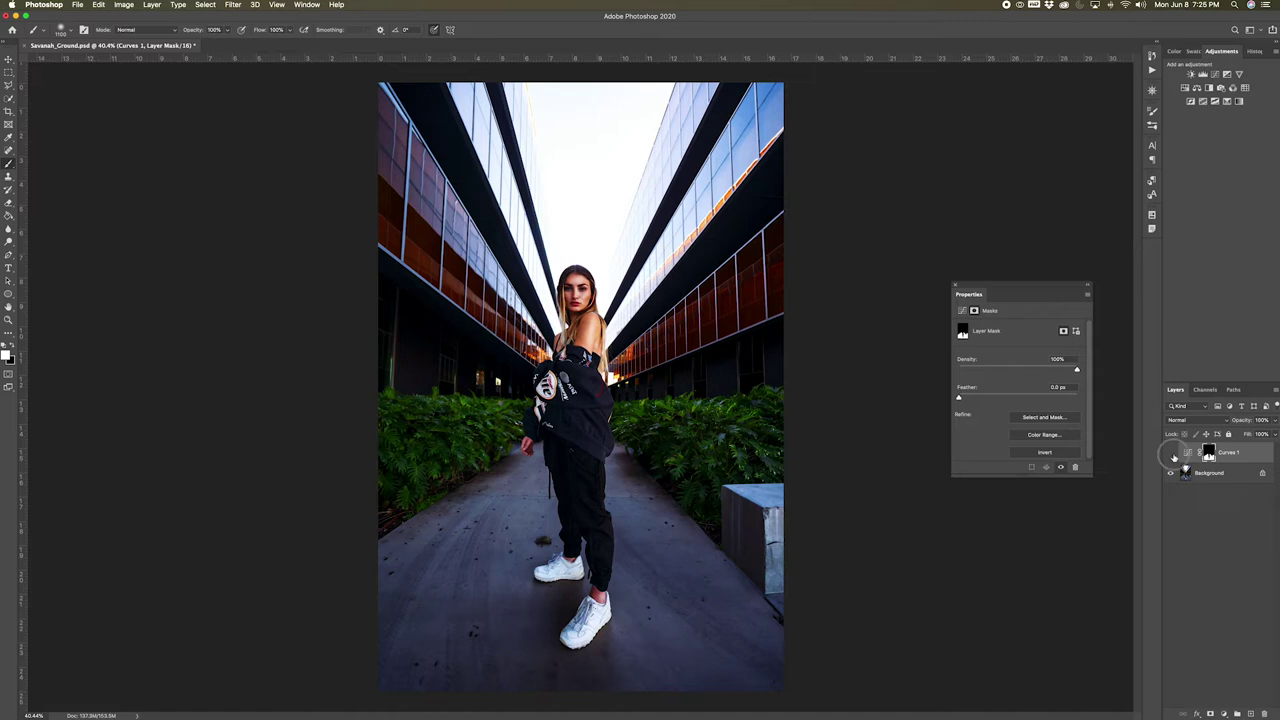
# Toggle the Curves 1 layer's visibility several times to compare, ending with it on
pyautogui.click(1172, 454)
pyautogui.click(1172, 454)
pyautogui.click(1172, 454)
pyautogui.click(1172, 454)
pyautogui.click(1172, 454)
pyautogui.click(1172, 454)
pyautogui.click(1172, 454)
pyautogui.click(1172, 454)
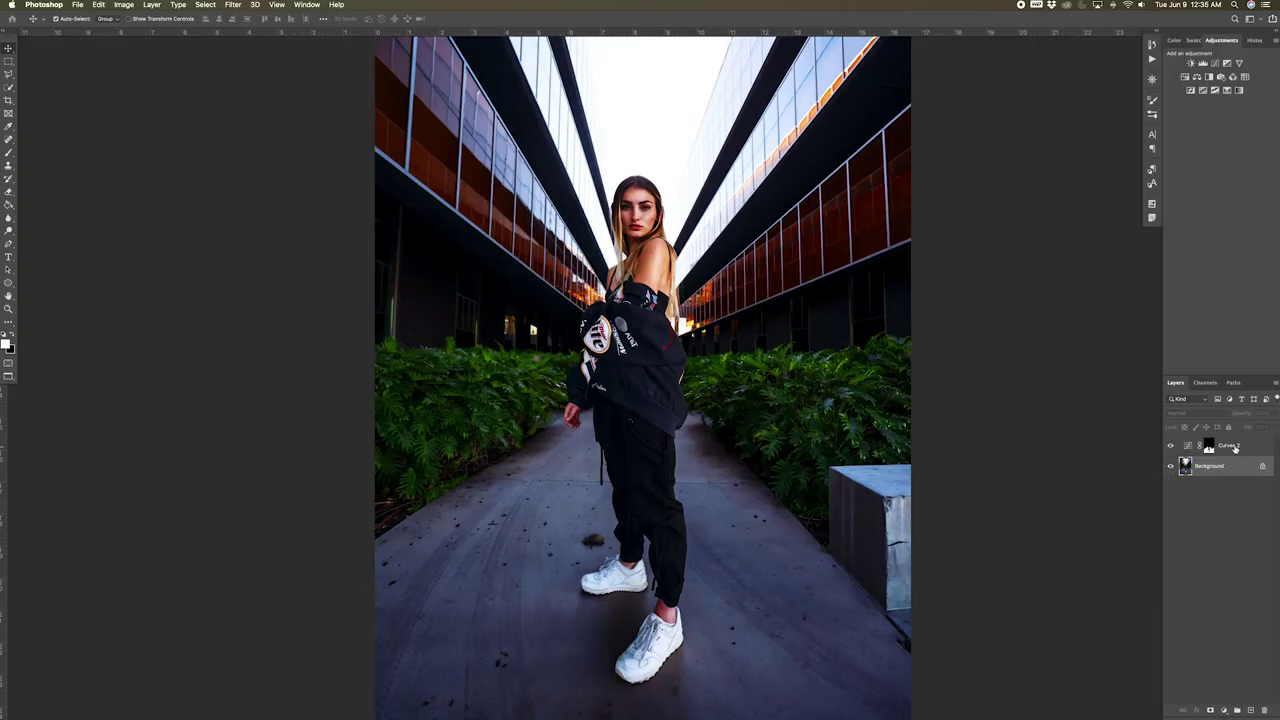
# Show the Curves 2 mask as a red overlay and pan the photo slightly upward
pyautogui.click(1235, 450)
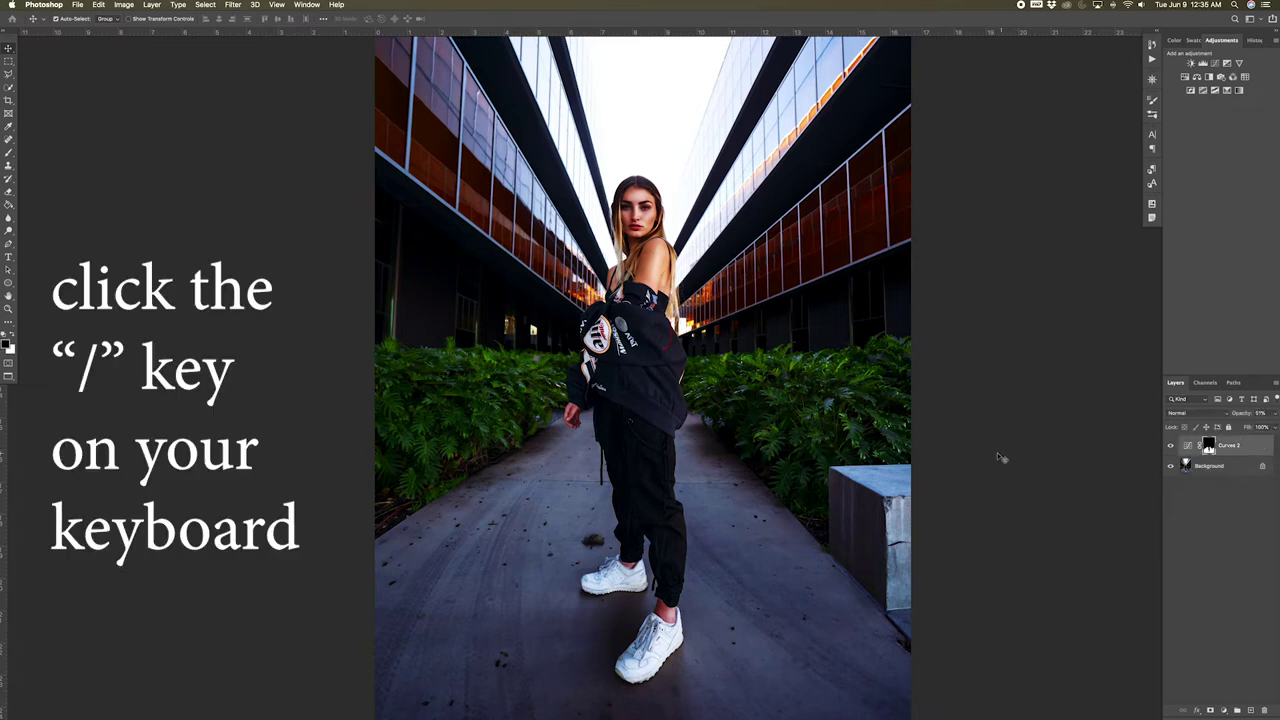
pyautogui.press('\\')
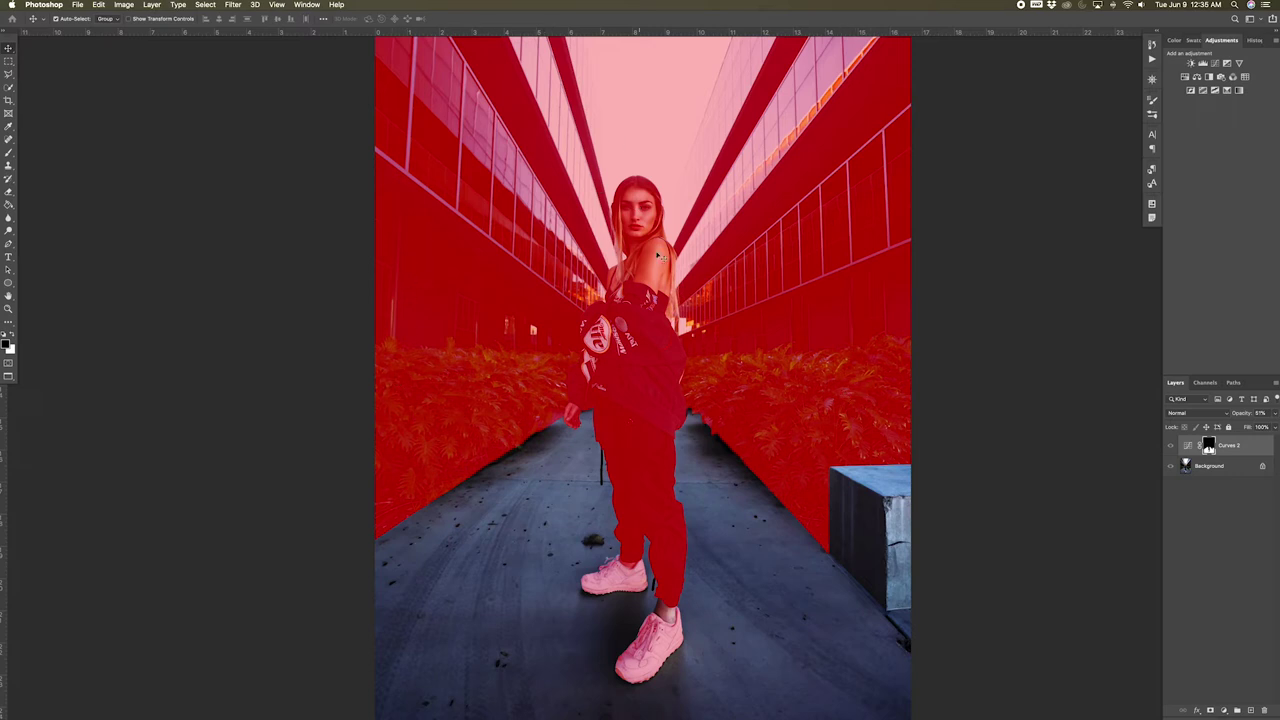
pyautogui.press('h')
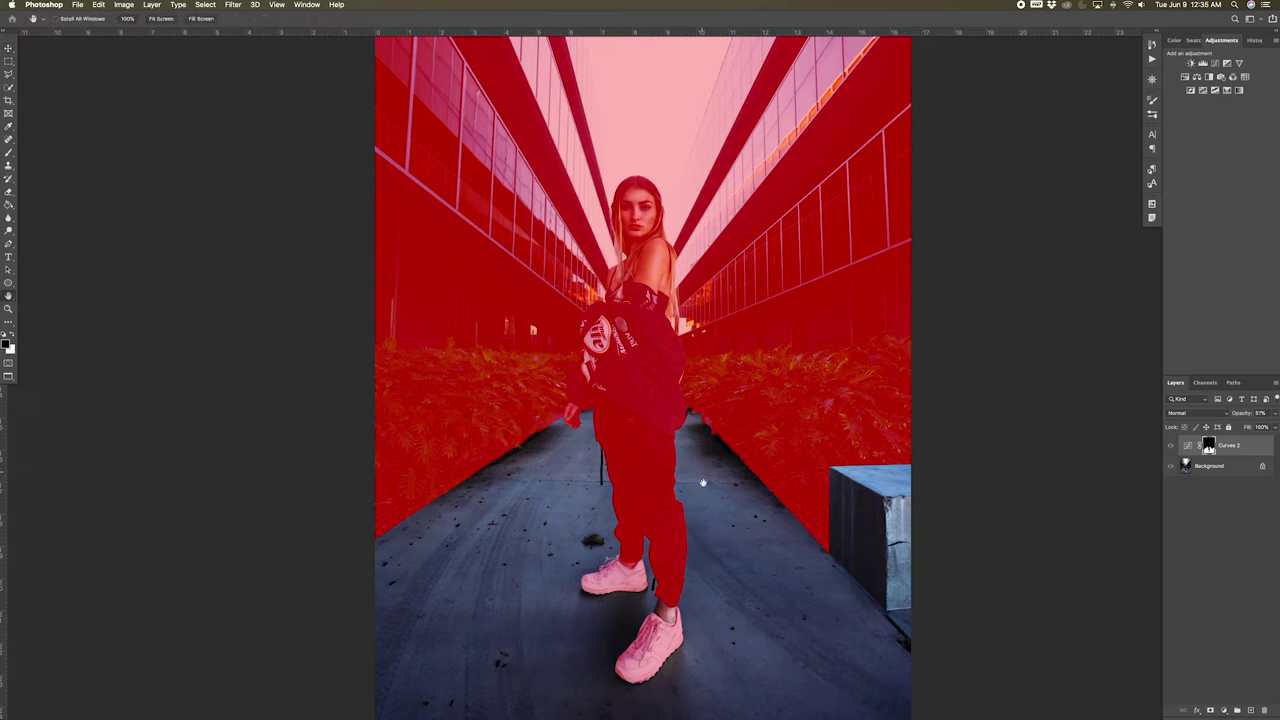
pyautogui.moveTo(702, 481); pyautogui.dragTo(693, 418)
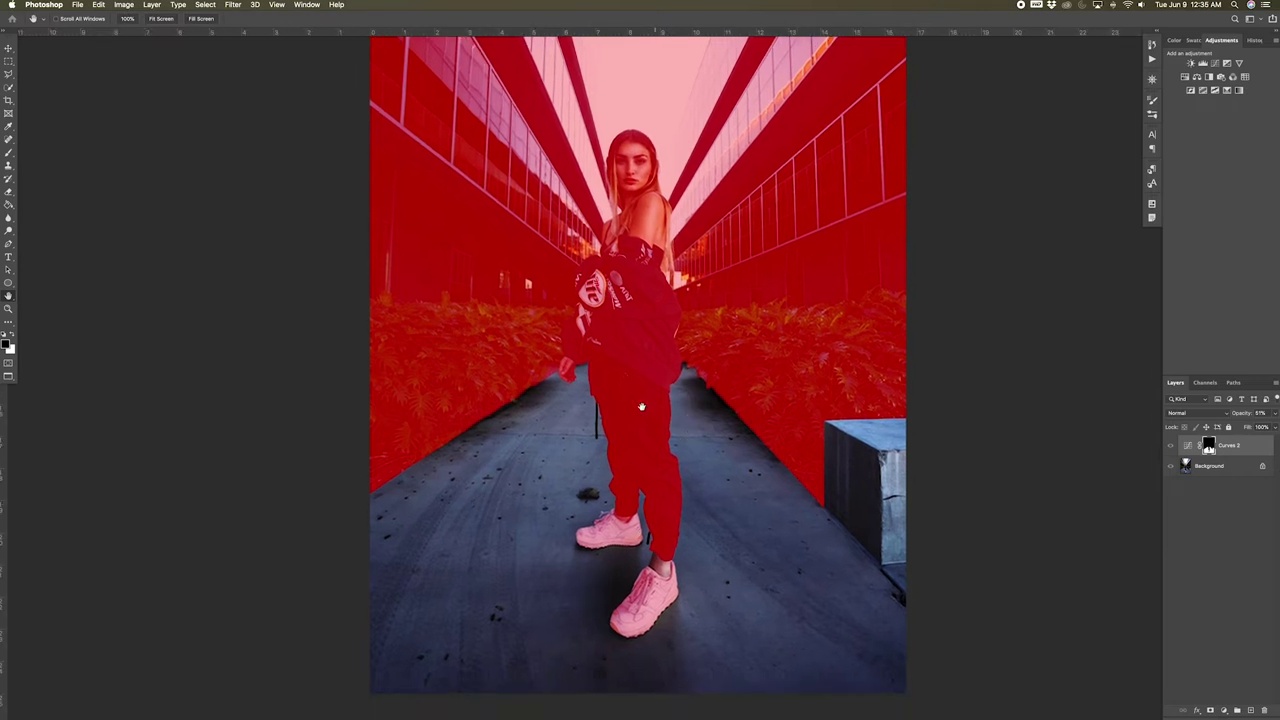
# Quick Select the bare ankle between cuff and shoe, paint it into the mask, and deselect
pyautogui.scroll(5, 667, 527)
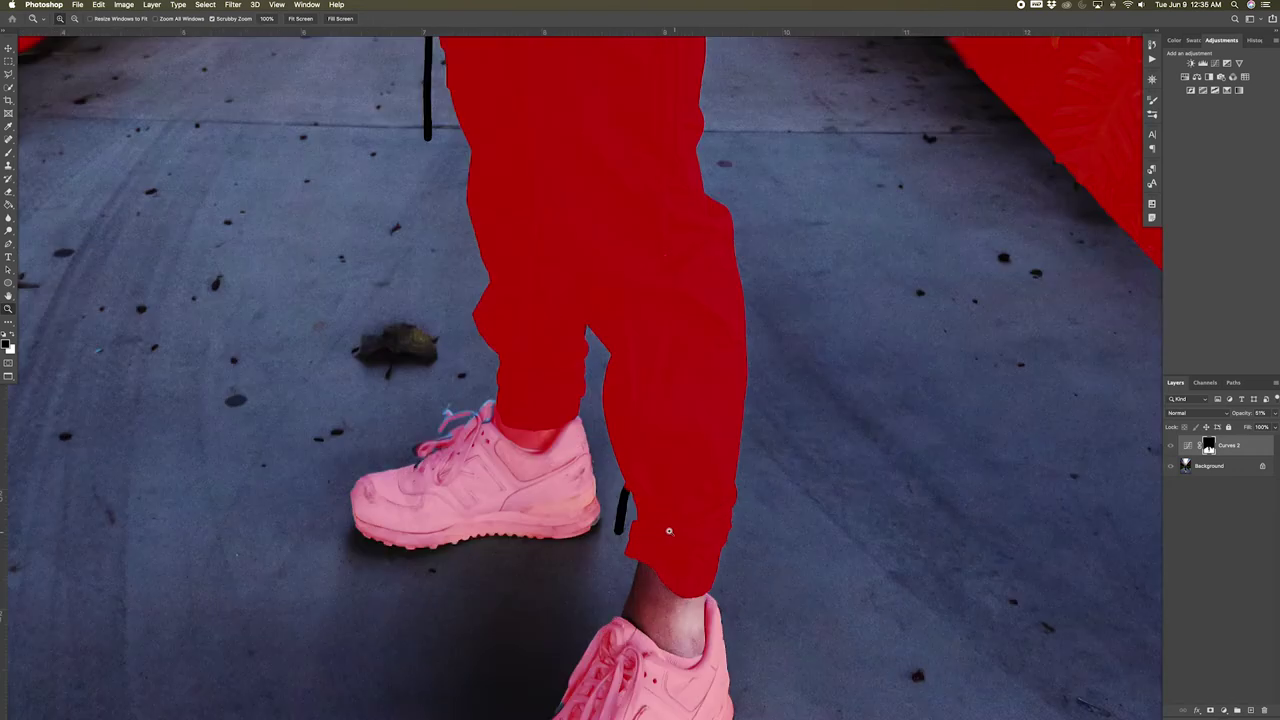
pyautogui.scroll(-4, 655, 442)
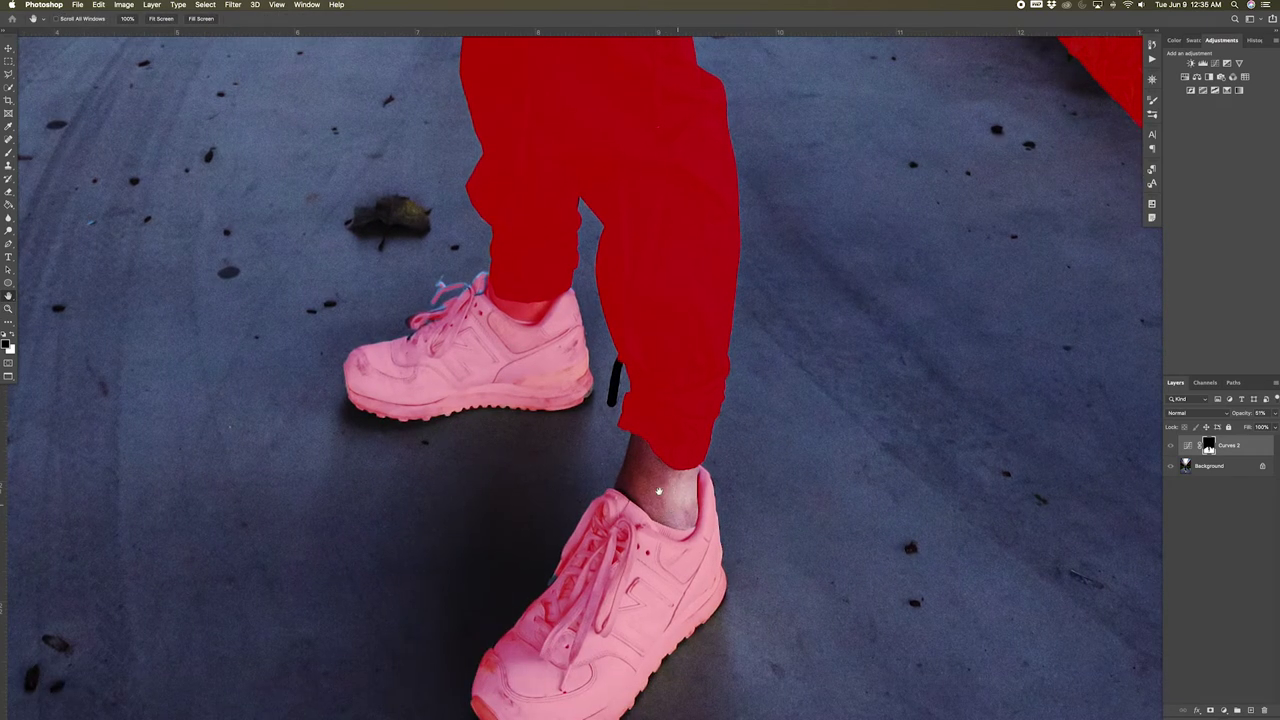
pyautogui.press('w')
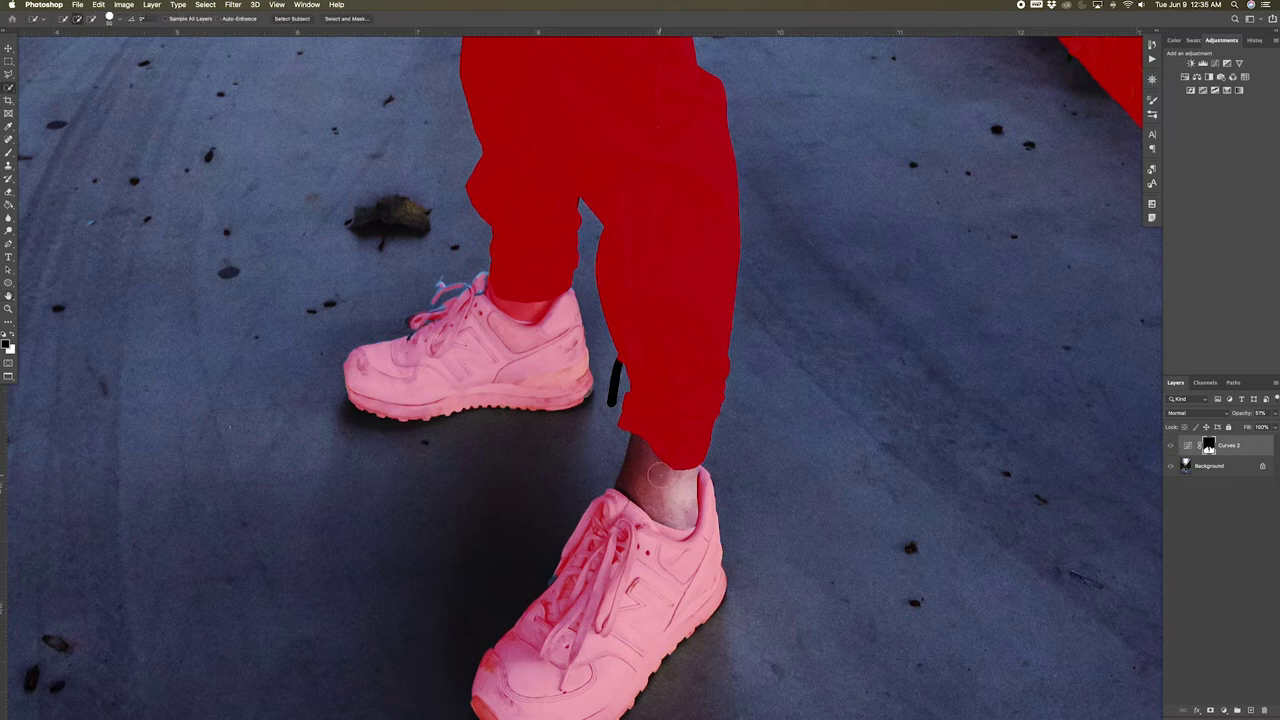
pyautogui.moveTo(658, 472)
pyautogui.mouseDown()
pyautogui.moveTo(663, 443)
pyautogui.moveTo(648, 502)
pyautogui.mouseUp()
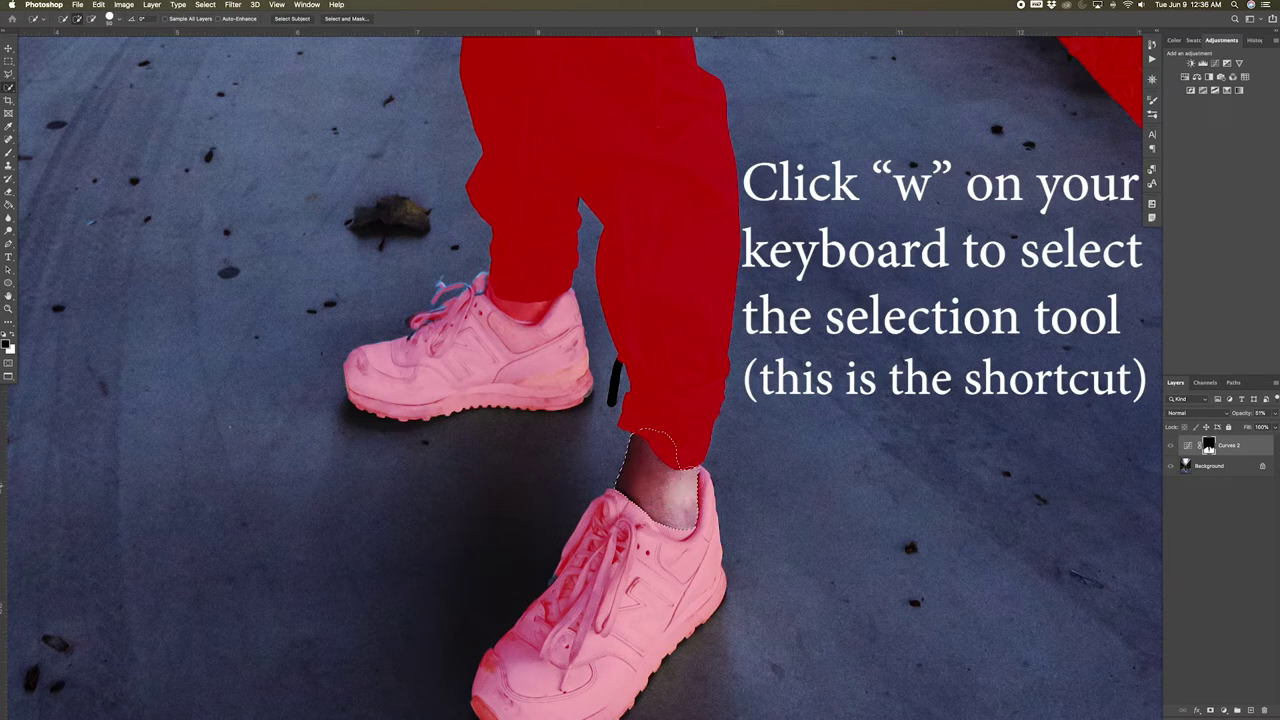
pyautogui.press('b')
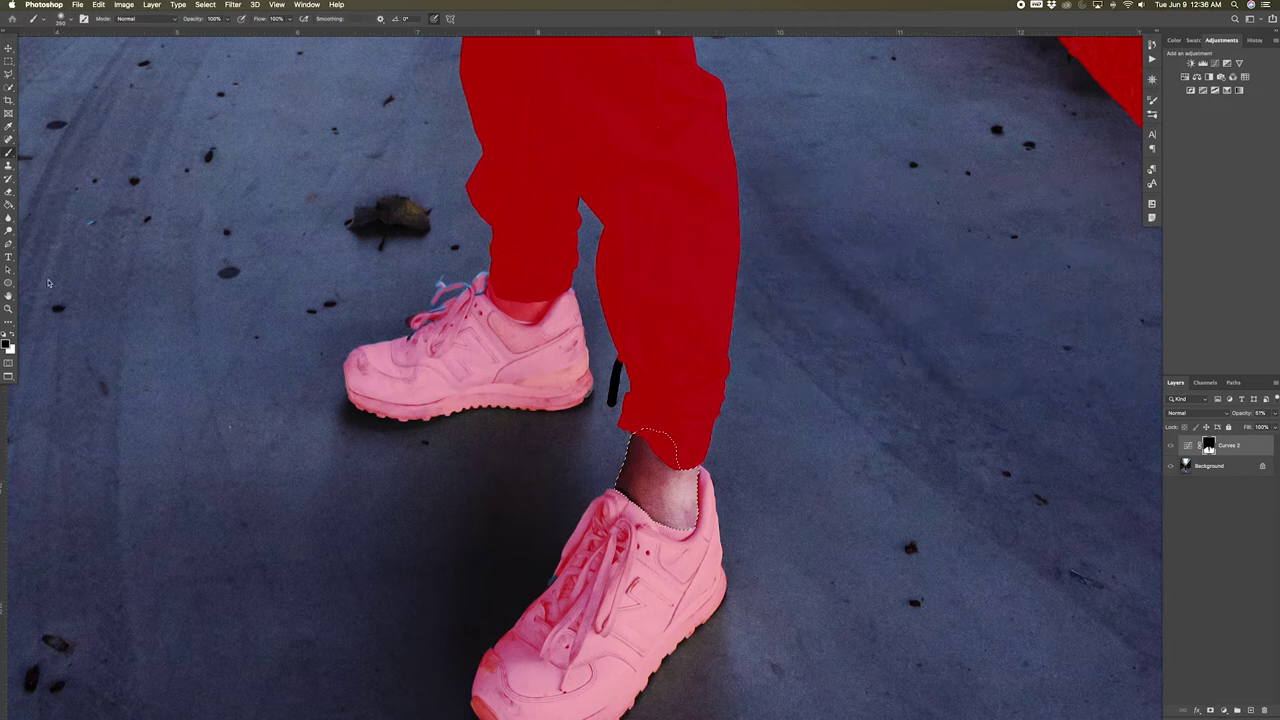
pyautogui.moveTo(640, 468); pyautogui.dragTo(700, 478)
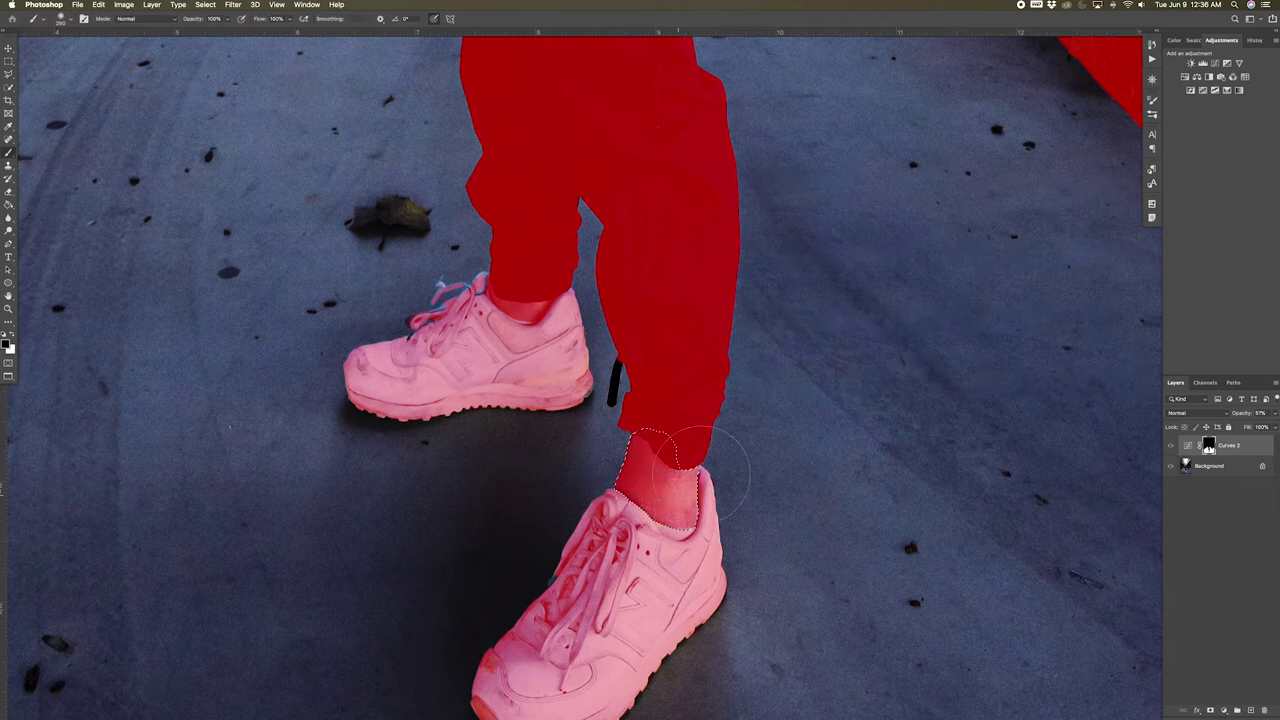
pyautogui.press('super+d')
# Pan up to the upper body and hedges, then zoom out to show the whole image
pyautogui.press('v')
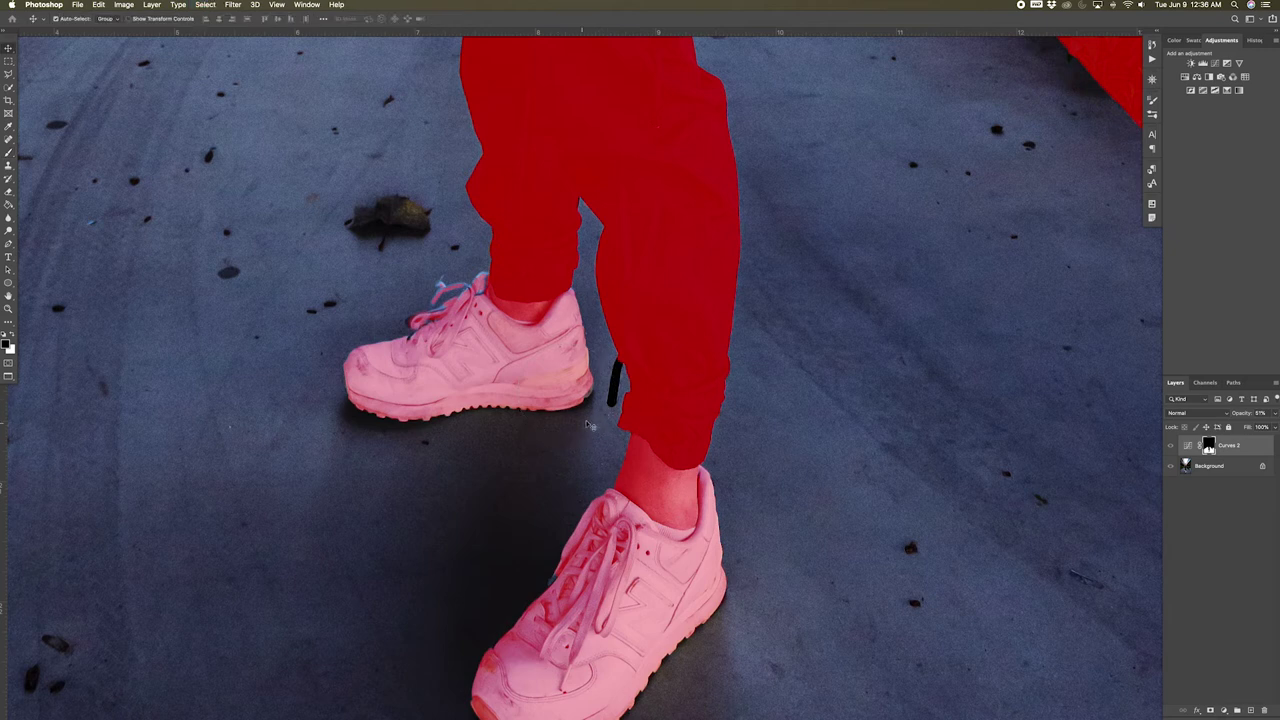
pyautogui.press('space')
pyautogui.moveTo(500, 230); pyautogui.dragTo(544, 401)
pyautogui.moveTo(488, 197); pyautogui.dragTo(532, 411)
pyautogui.press('z')
pyautogui.moveTo(686, 297)
pyautogui.mouseDown()
pyautogui.moveTo(640, 402)
pyautogui.moveTo(686, 351)
pyautogui.moveTo(689, 316)
pyautogui.mouseUp()
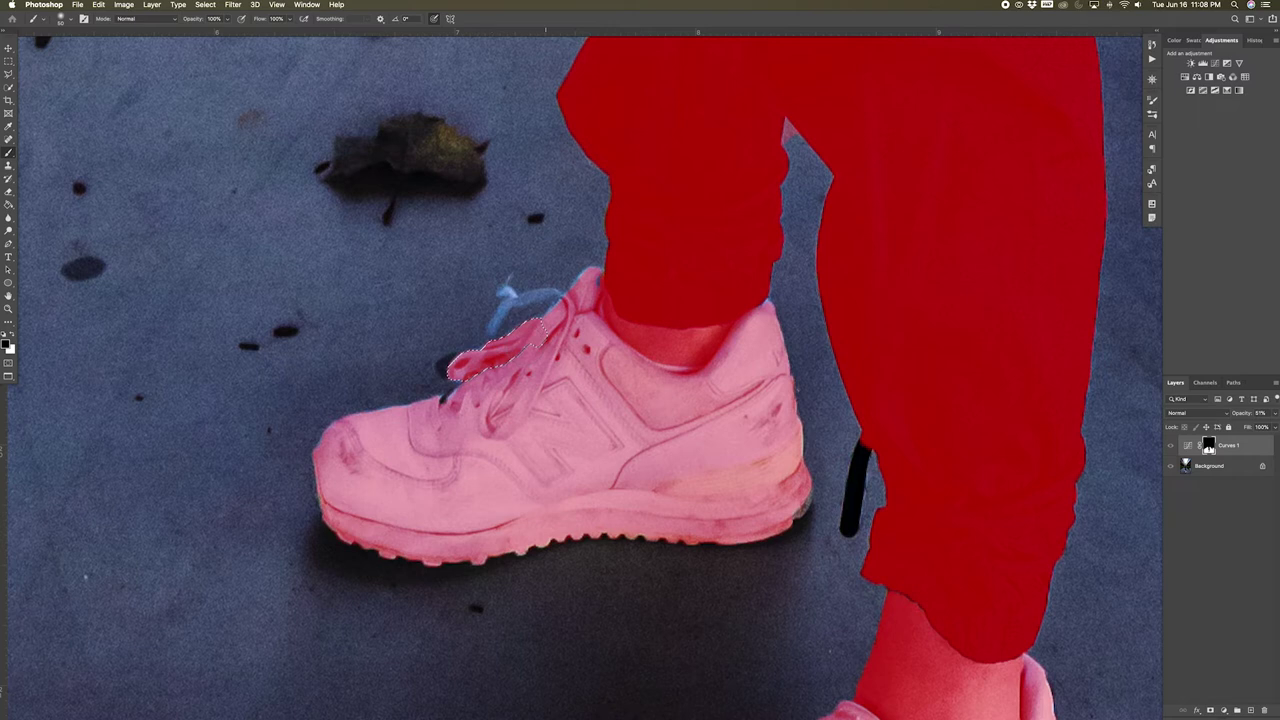
# Turn off the red mask overlay to see normal colours
pyautogui.press('q')
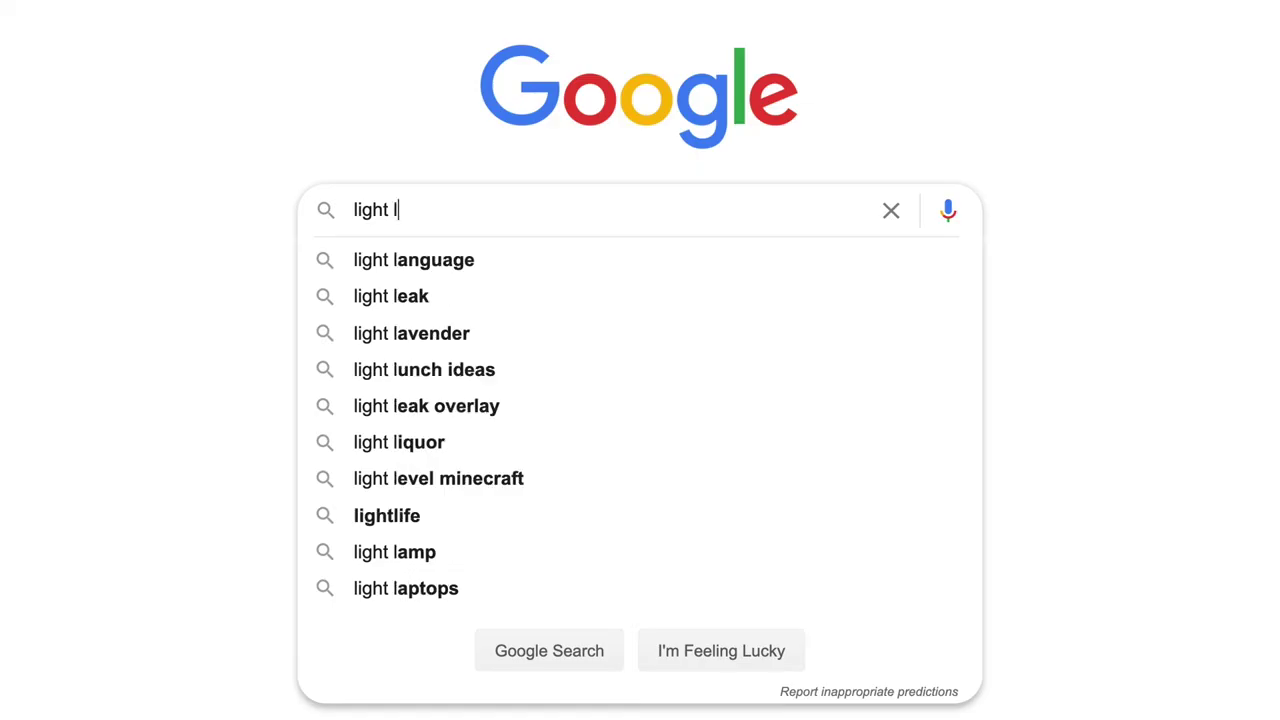
# Search Google Images for 'light leak texture' and preview the red film burn image
pyautogui.write('eak texture')
pyautogui.press('Return')
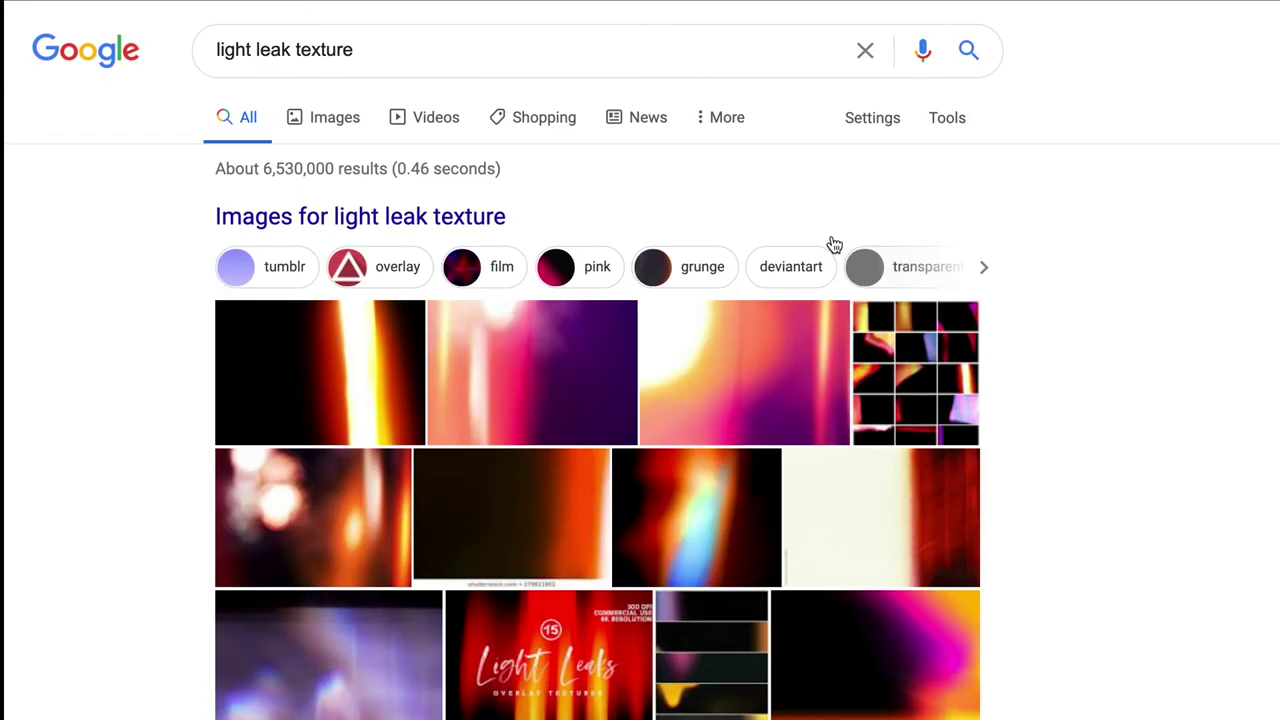
pyautogui.click(318, 119)
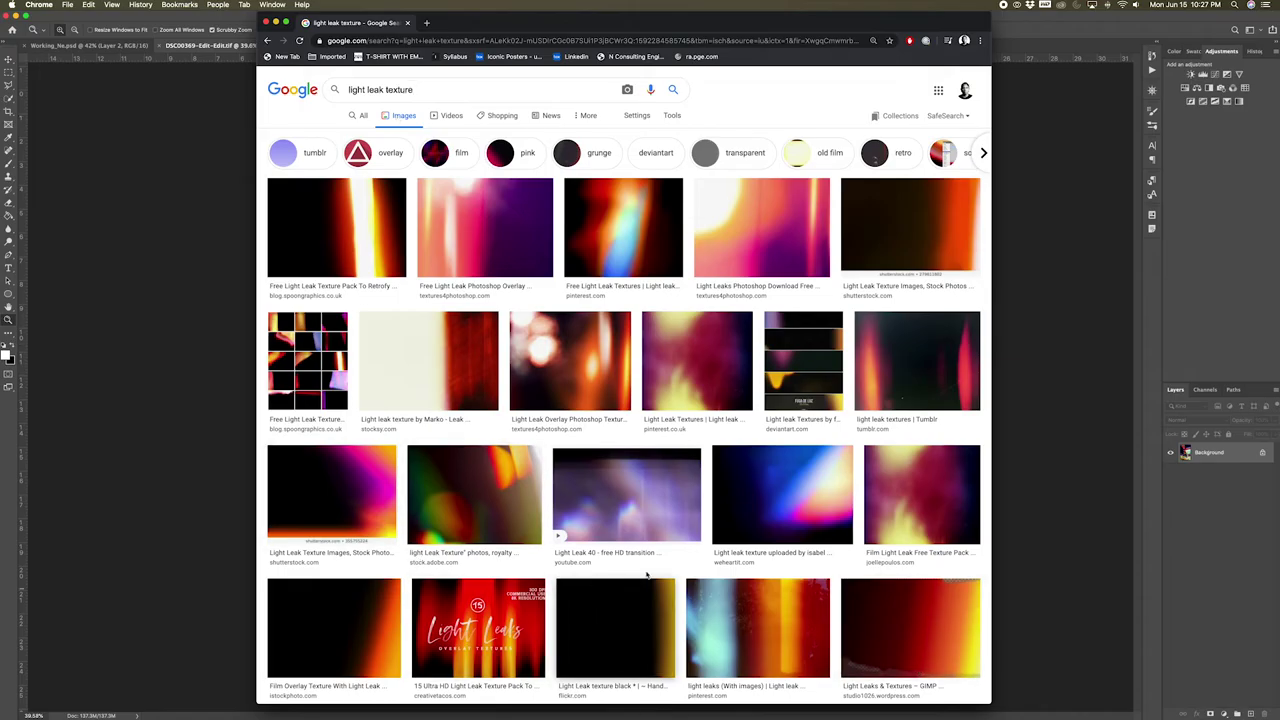
pyautogui.scroll(-5, 598, 244)
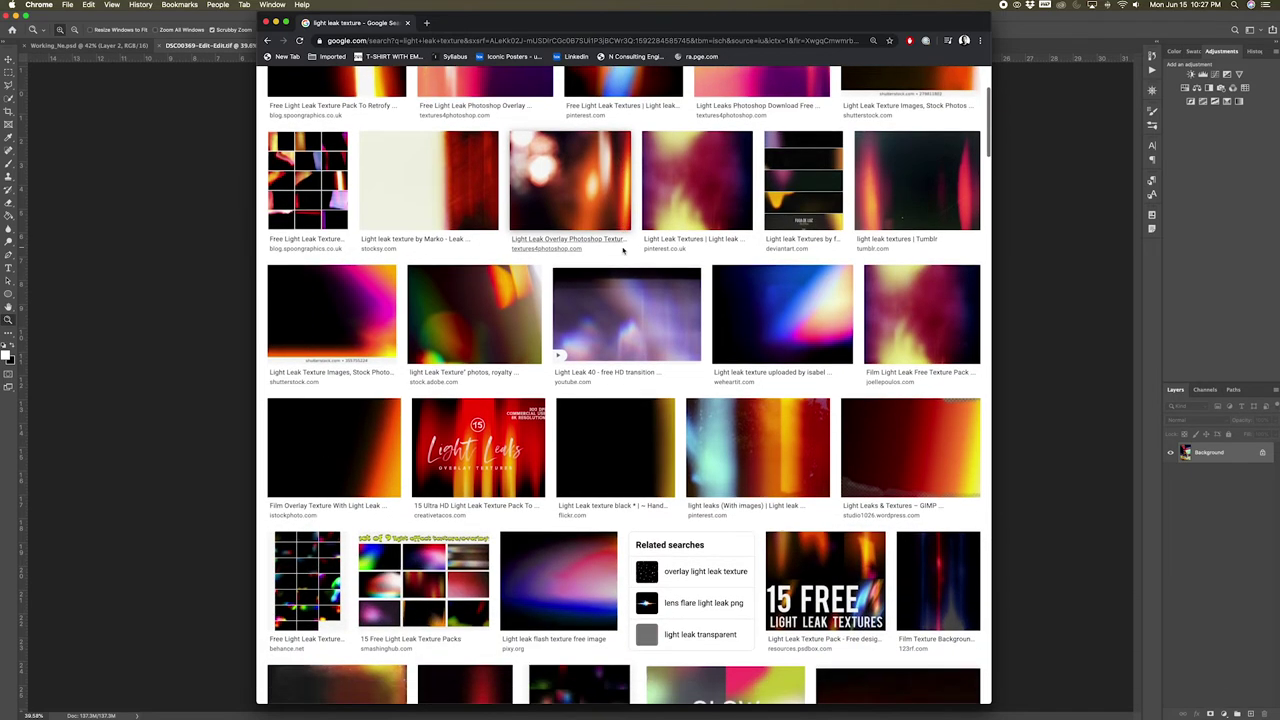
pyautogui.scroll(-5, 628, 271)
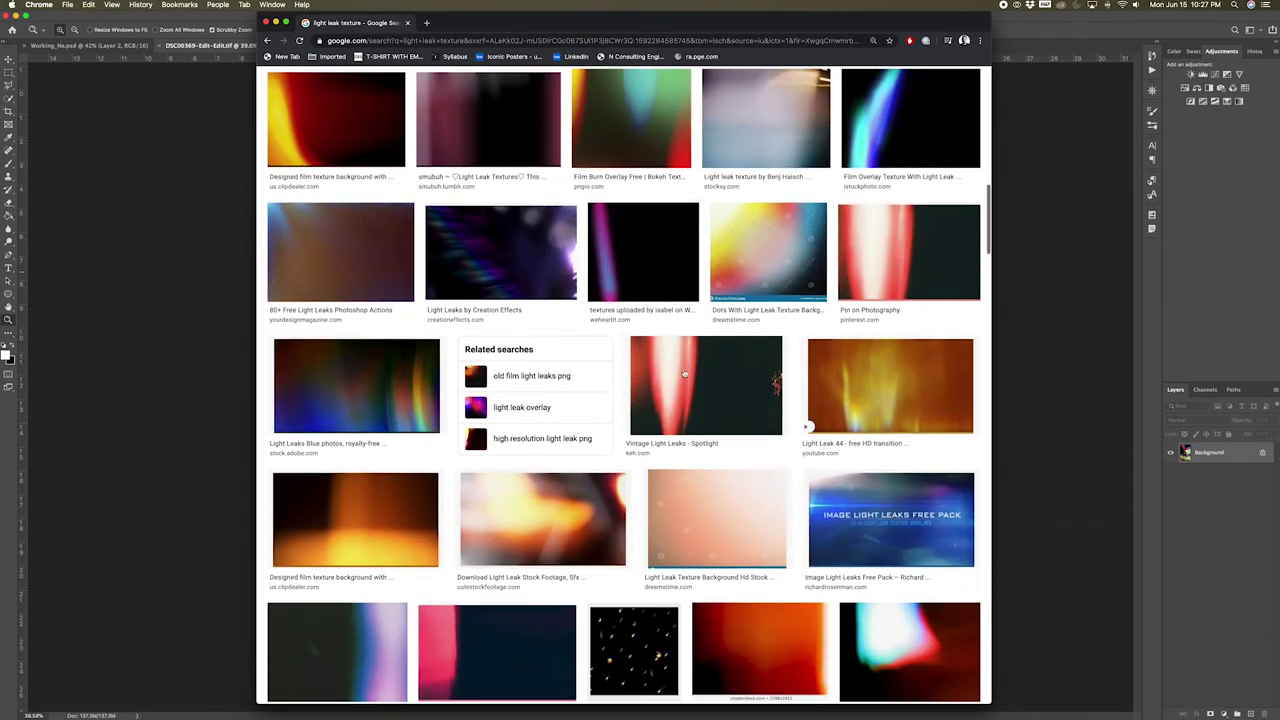
pyautogui.click(687, 374)
pyautogui.scroll(-1, 828, 400)
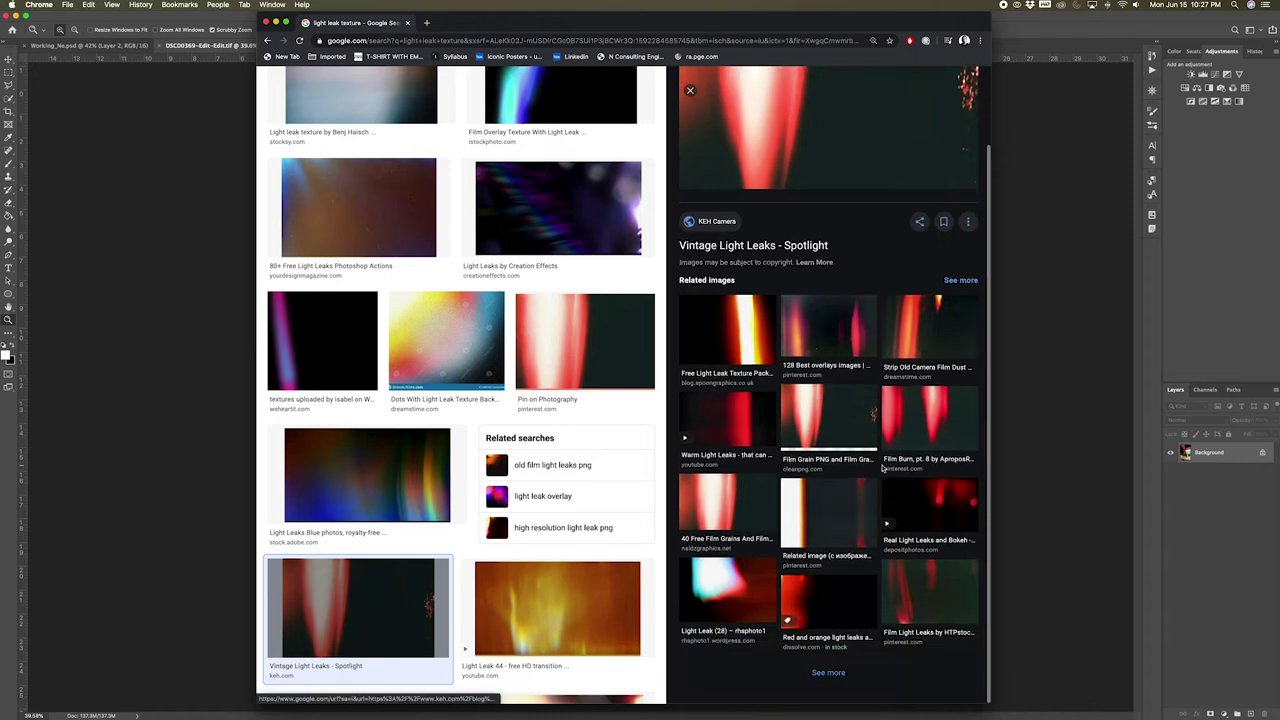
pyautogui.click(916, 413)
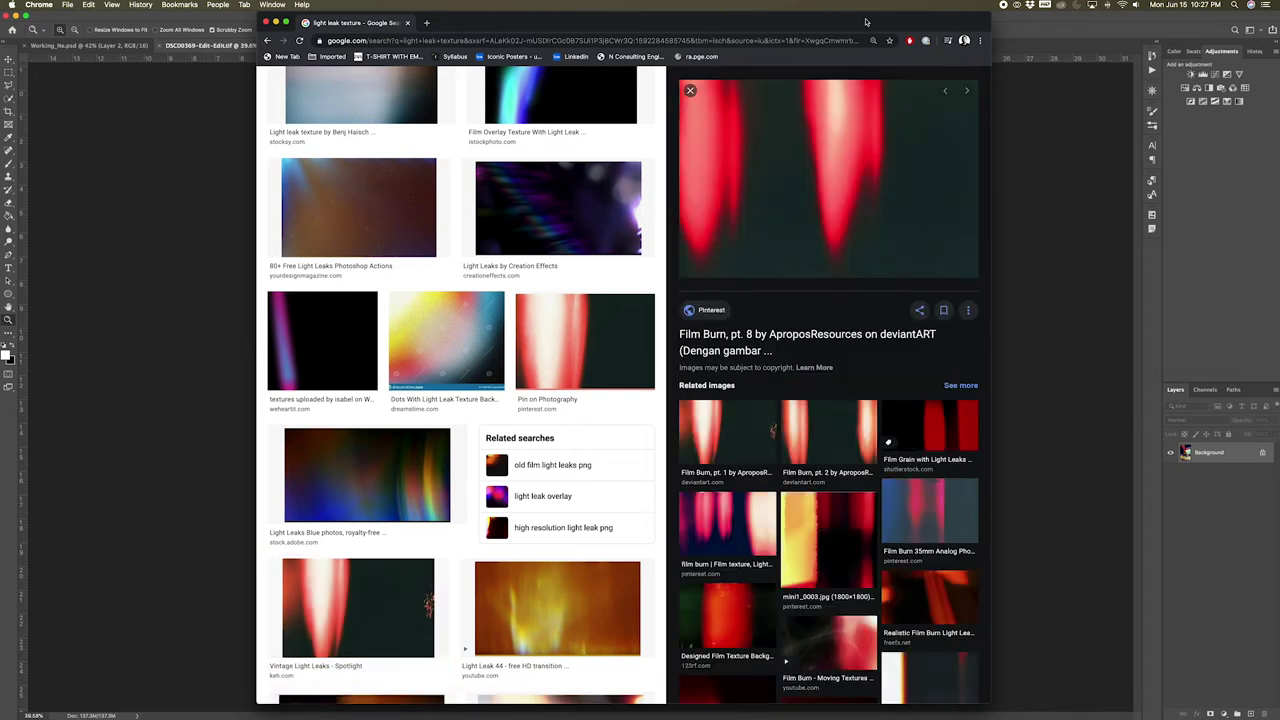
# Drag the red film burn image from Chrome onto the night portrait as a new layer
pyautogui.moveTo(870, 16); pyautogui.dragTo(1084, 16)
pyautogui.moveTo(1043, 167); pyautogui.dragTo(380, 240)
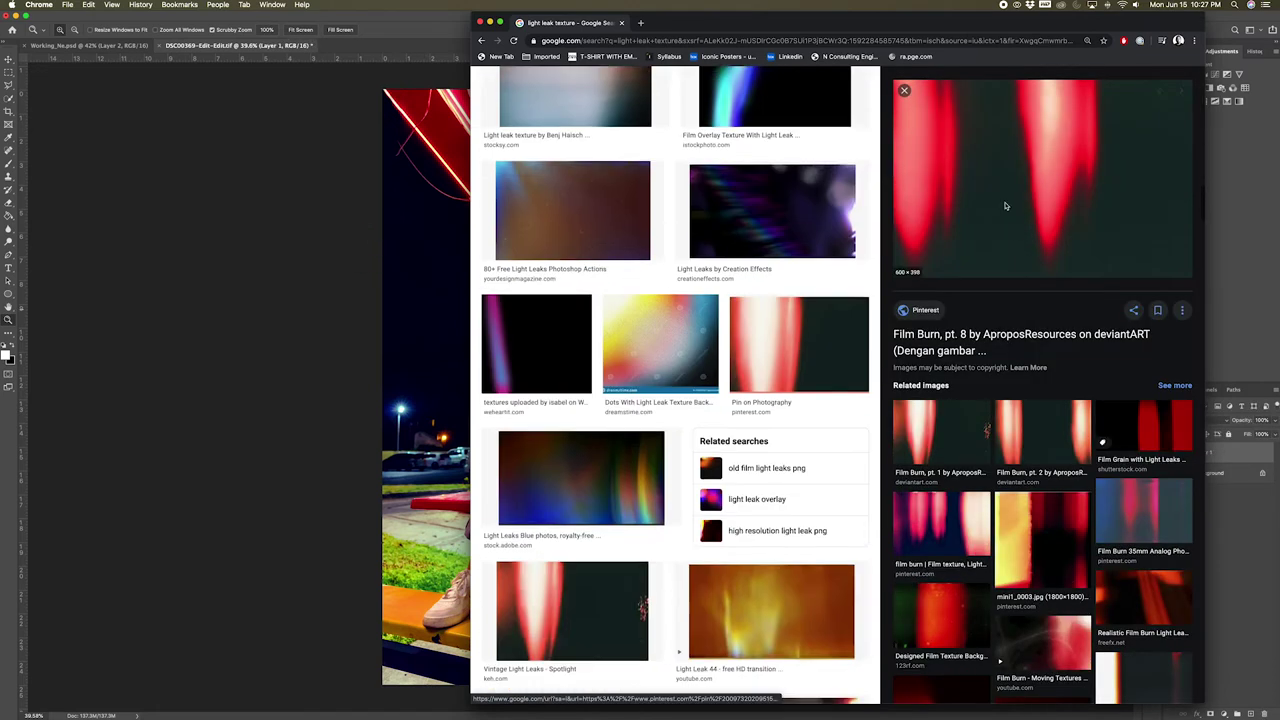
pyautogui.moveTo(986, 204); pyautogui.dragTo(433, 231)
pyautogui.press('super+0')
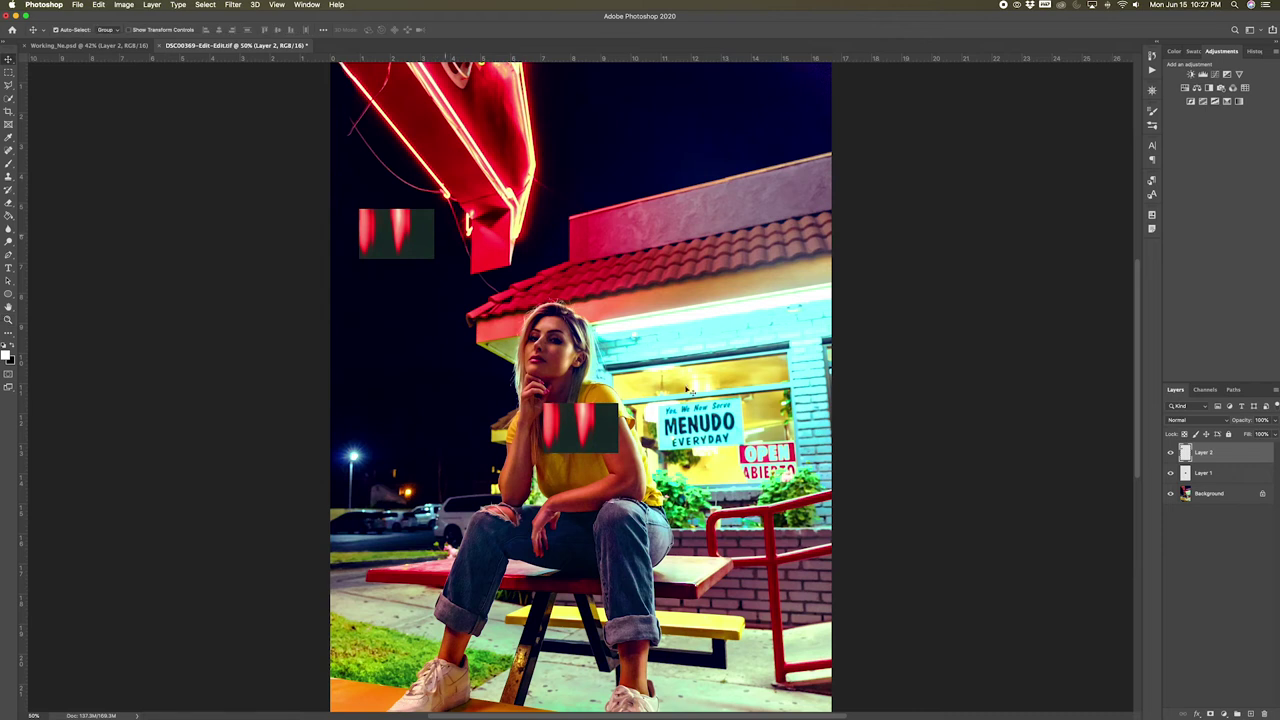
# Undo the extra placed copy and scale Layer 1's red leak corner-to-corner over the whole canvas
pyautogui.keyDown('alt'); pyautogui.click(681, 399); pyautogui.keyUp('alt')
pyautogui.press('super+z')
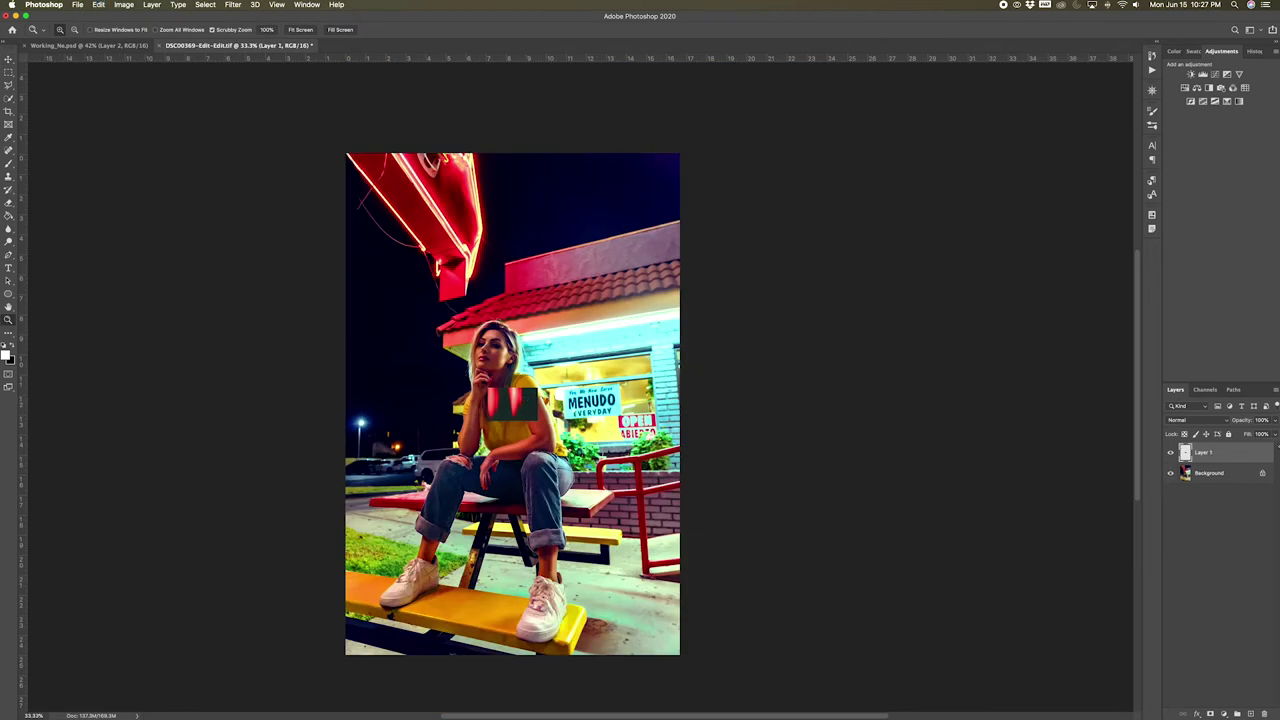
pyautogui.press('v')
pyautogui.press('super+t')
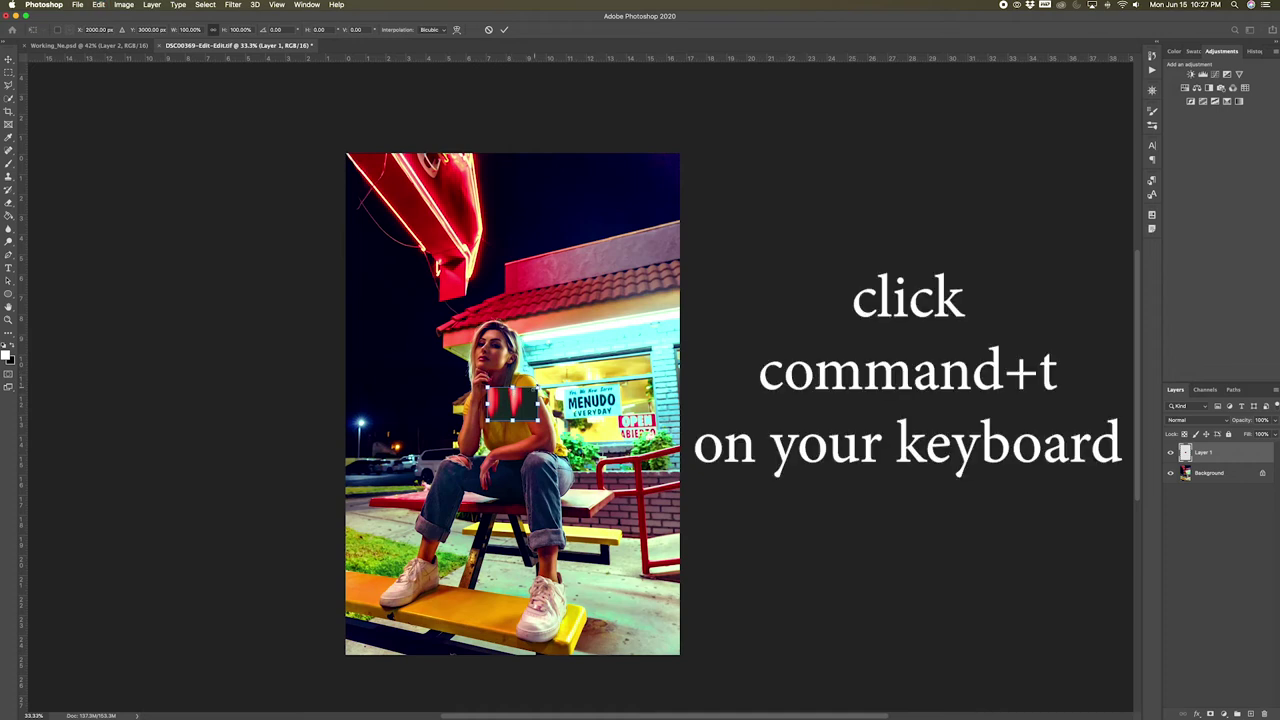
pyautogui.moveTo(540, 388); pyautogui.dragTo(679, 154)
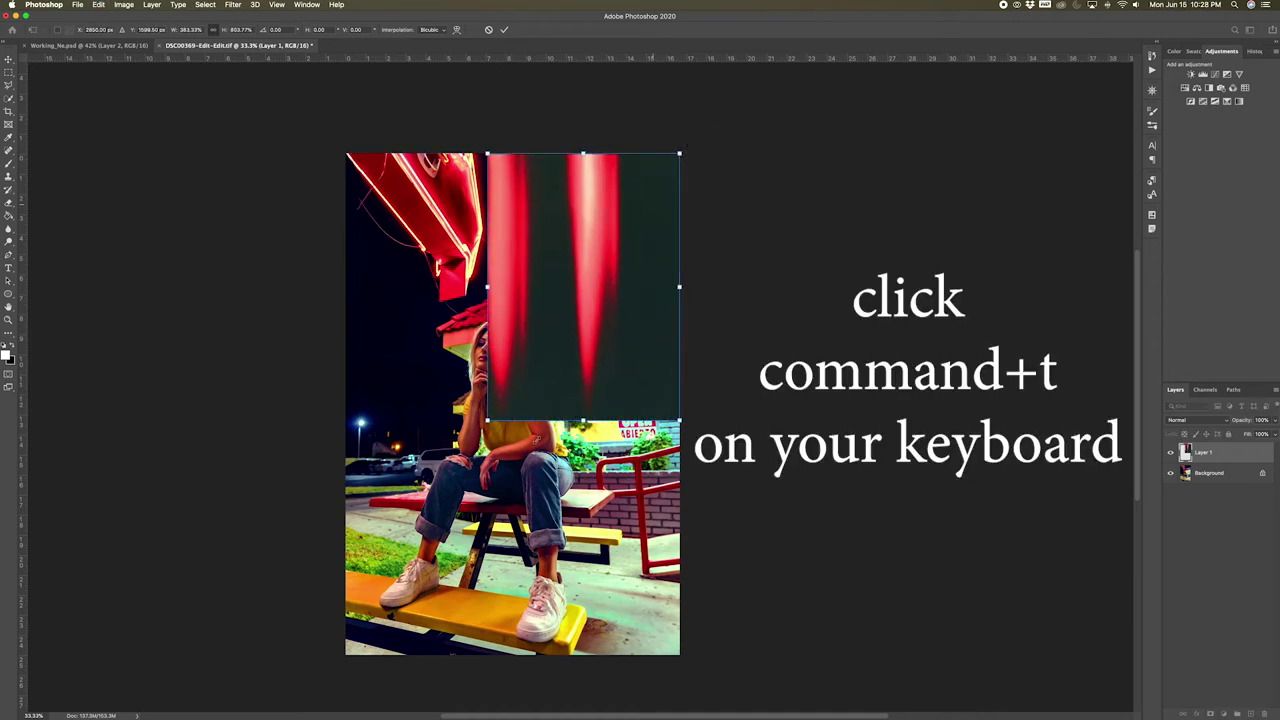
pyautogui.moveTo(488, 417); pyautogui.dragTo(322, 697)
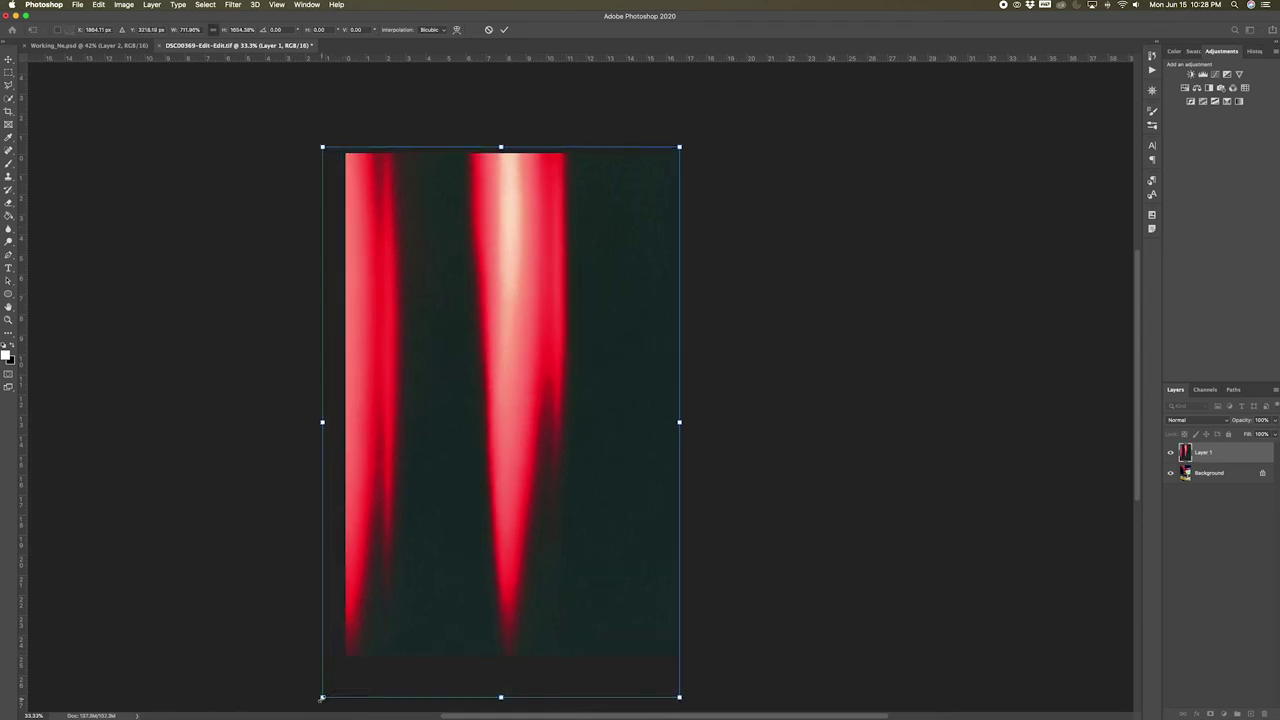
pyautogui.press('Return')
# Set Layer 1 to Lighten blend mode with 71% opacity
pyautogui.click(1205, 421)
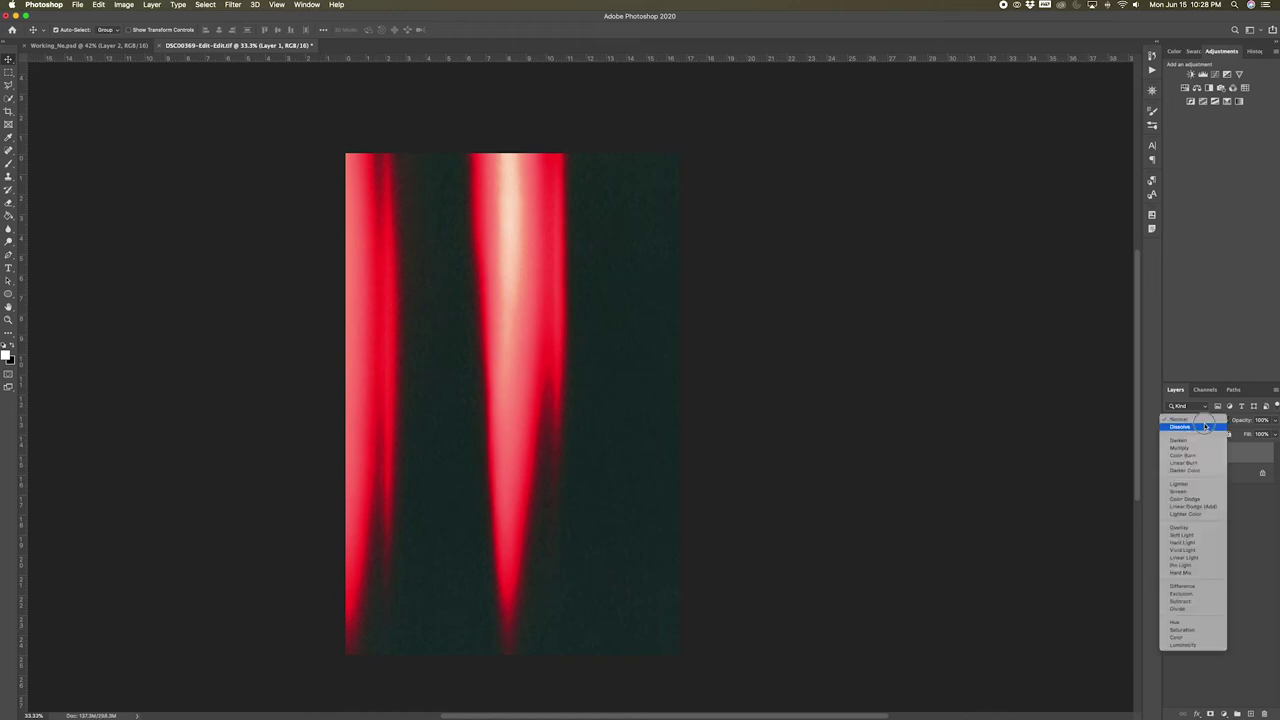
pyautogui.click(1186, 484)
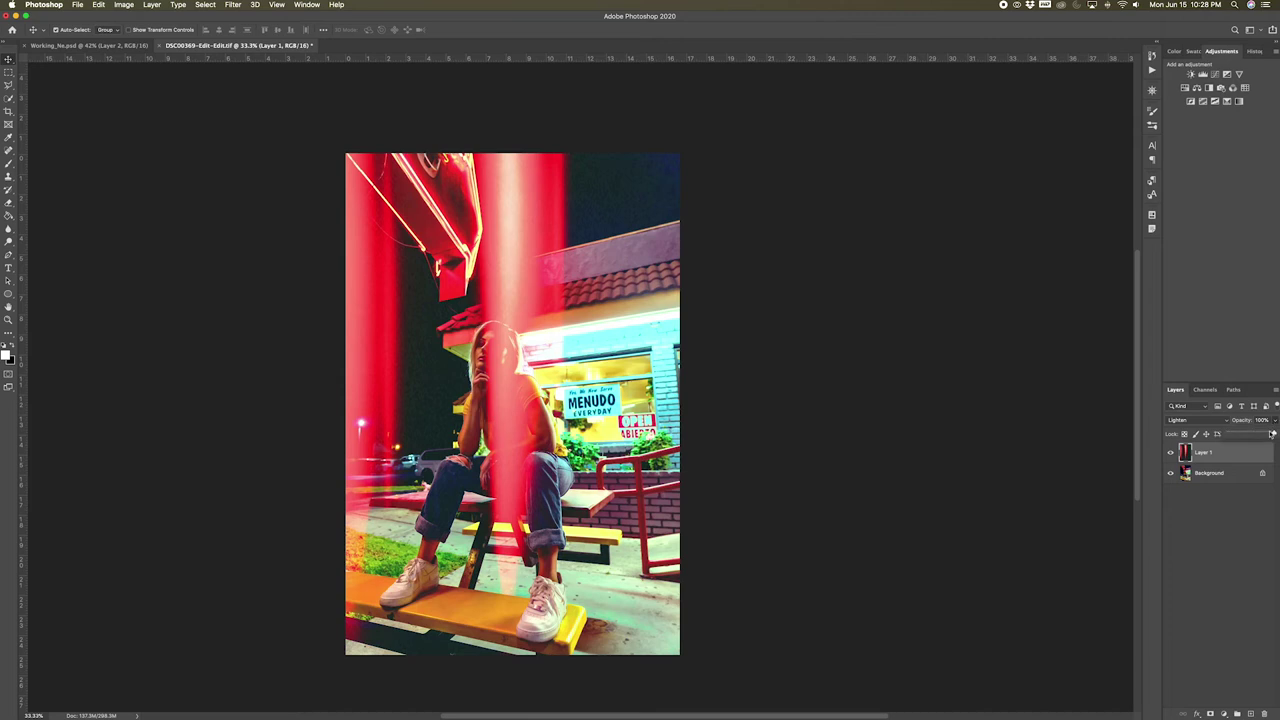
pyautogui.moveTo(1250, 434); pyautogui.dragTo(1260, 434)
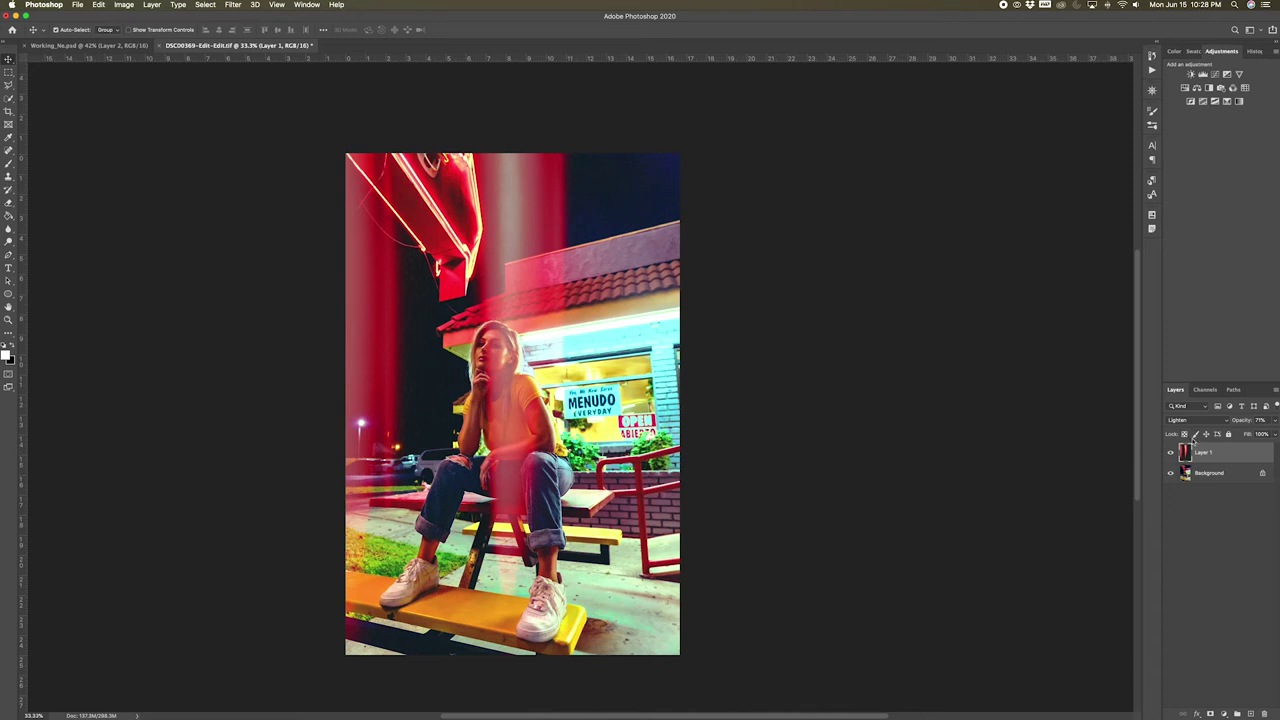
# Add a layer mask to Layer 1 and brush black over the pink streak above the woman
pyautogui.click(1211, 714)
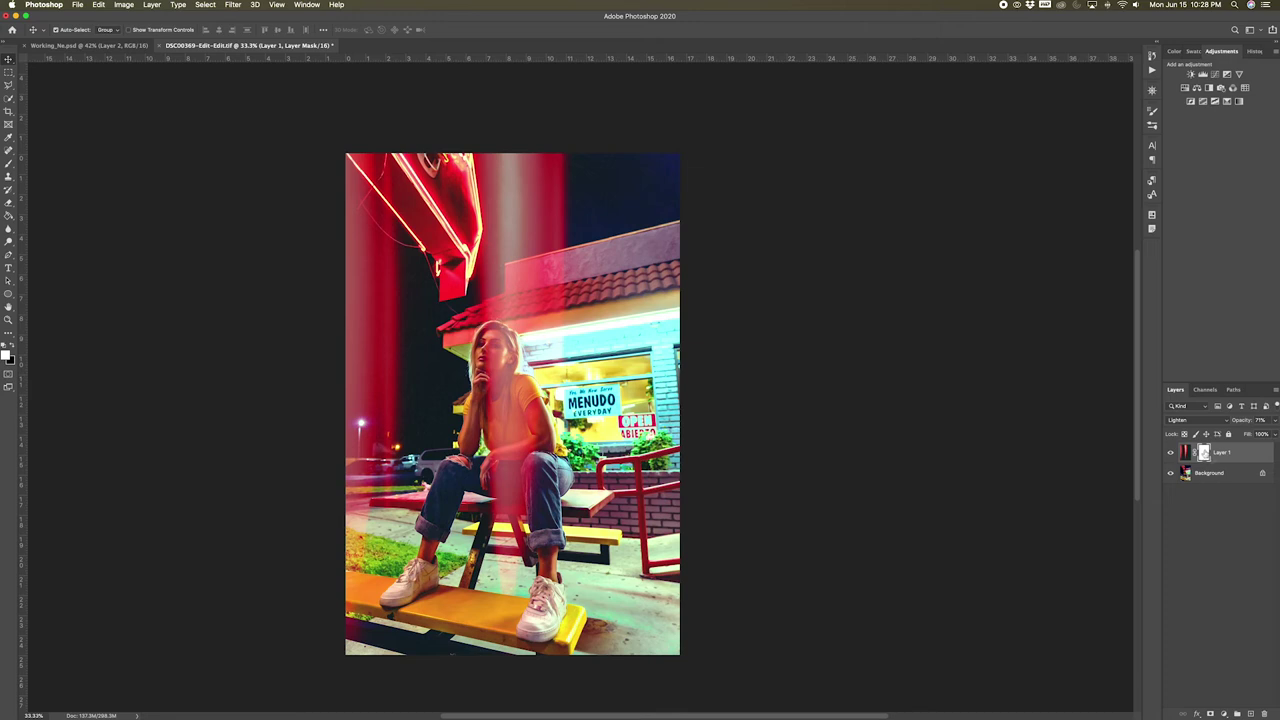
pyautogui.press('b')
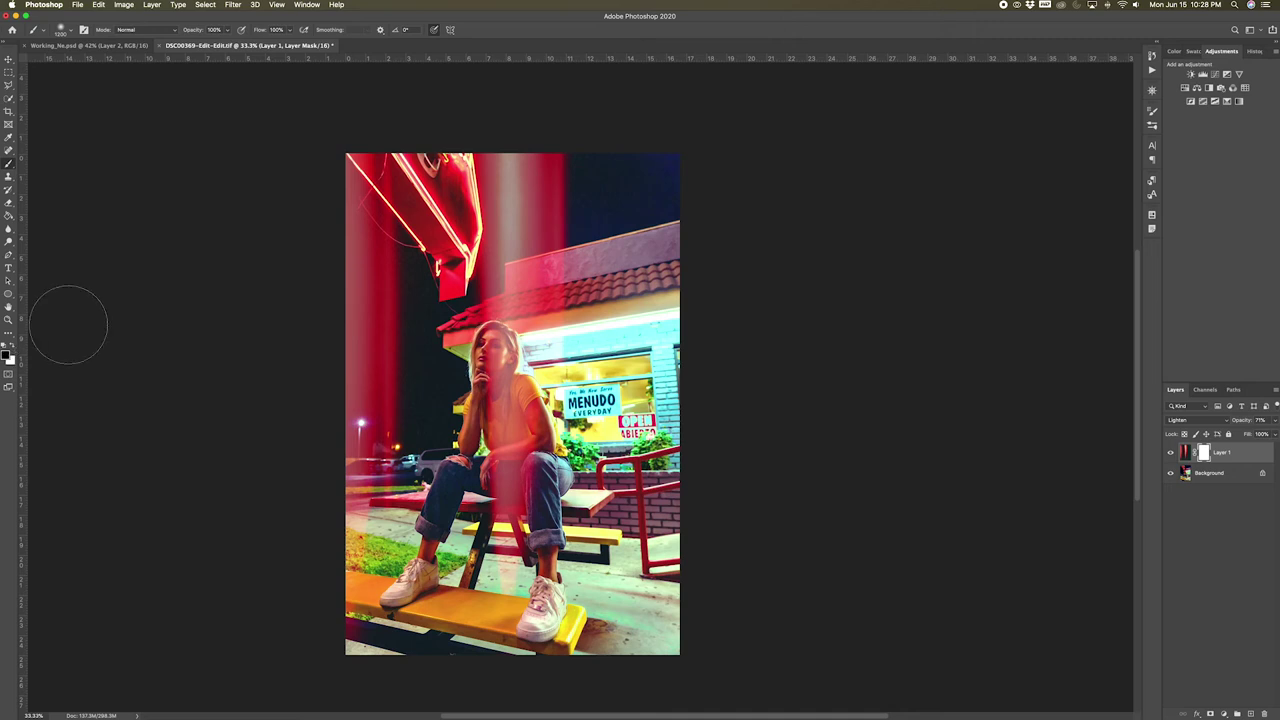
pyautogui.moveTo(514, 137)
pyautogui.mouseDown()
pyautogui.moveTo(506, 176)
pyautogui.moveTo(501, 258)
pyautogui.moveTo(625, 232)
pyautogui.mouseUp()
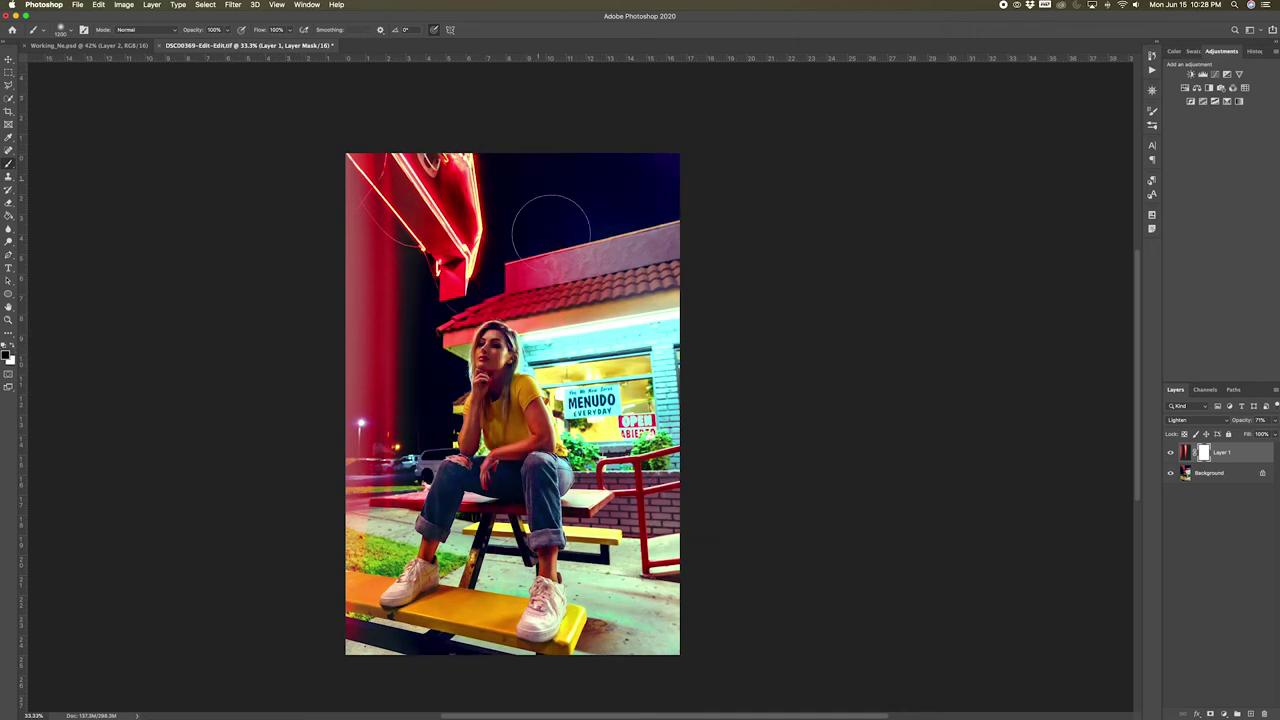
pyautogui.moveTo(406, 172); pyautogui.dragTo(402, 364)
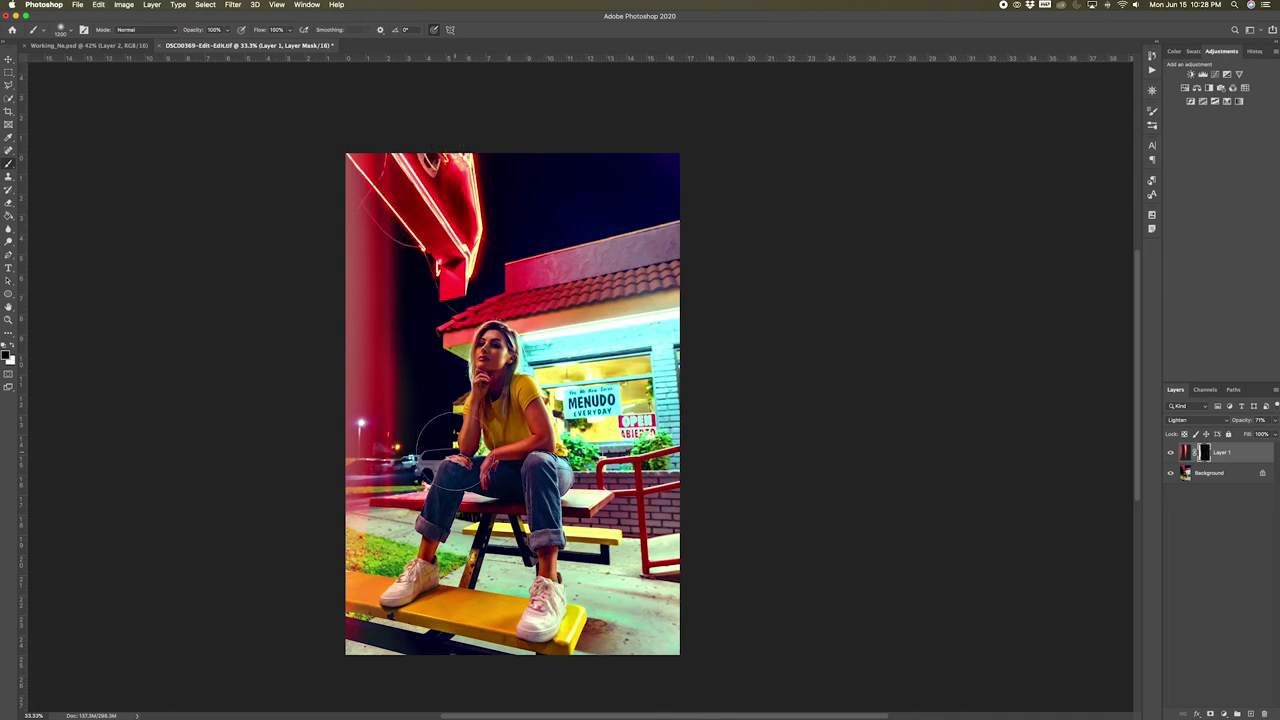
pyautogui.scroll(-1, 512, 404)
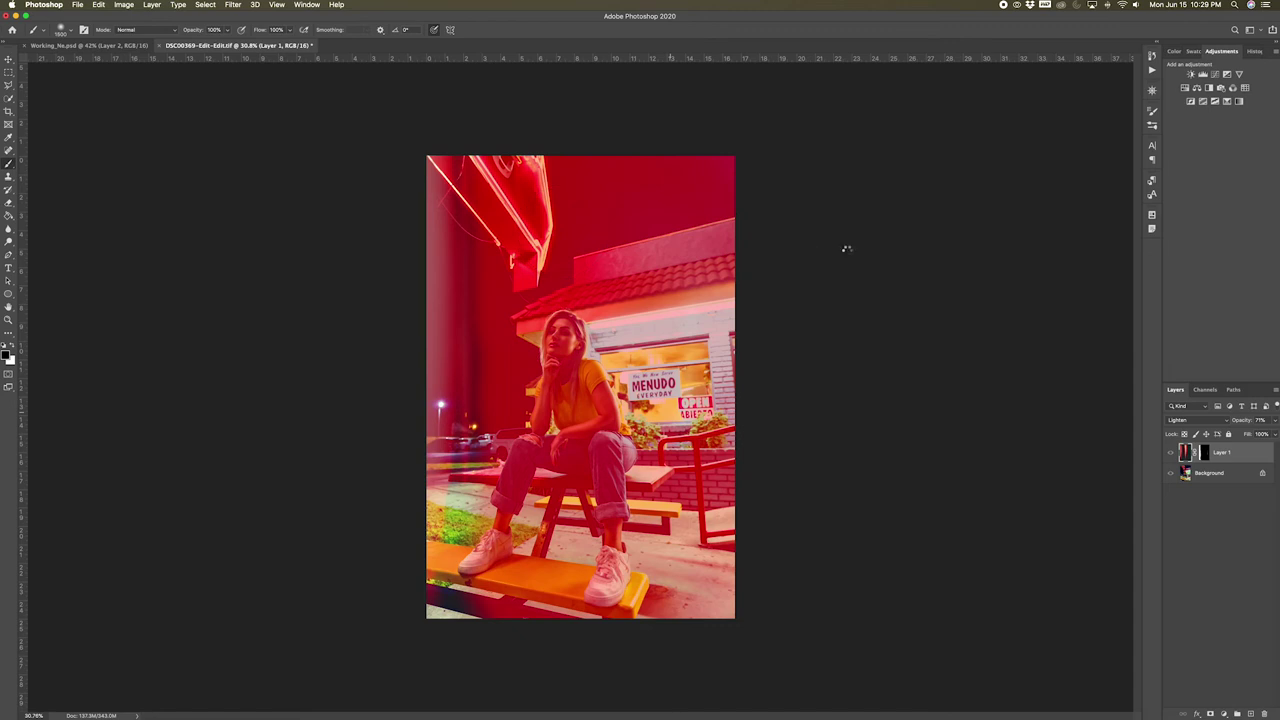
pyautogui.click(1205, 453)
pyautogui.hotkey('ctrl', 't')
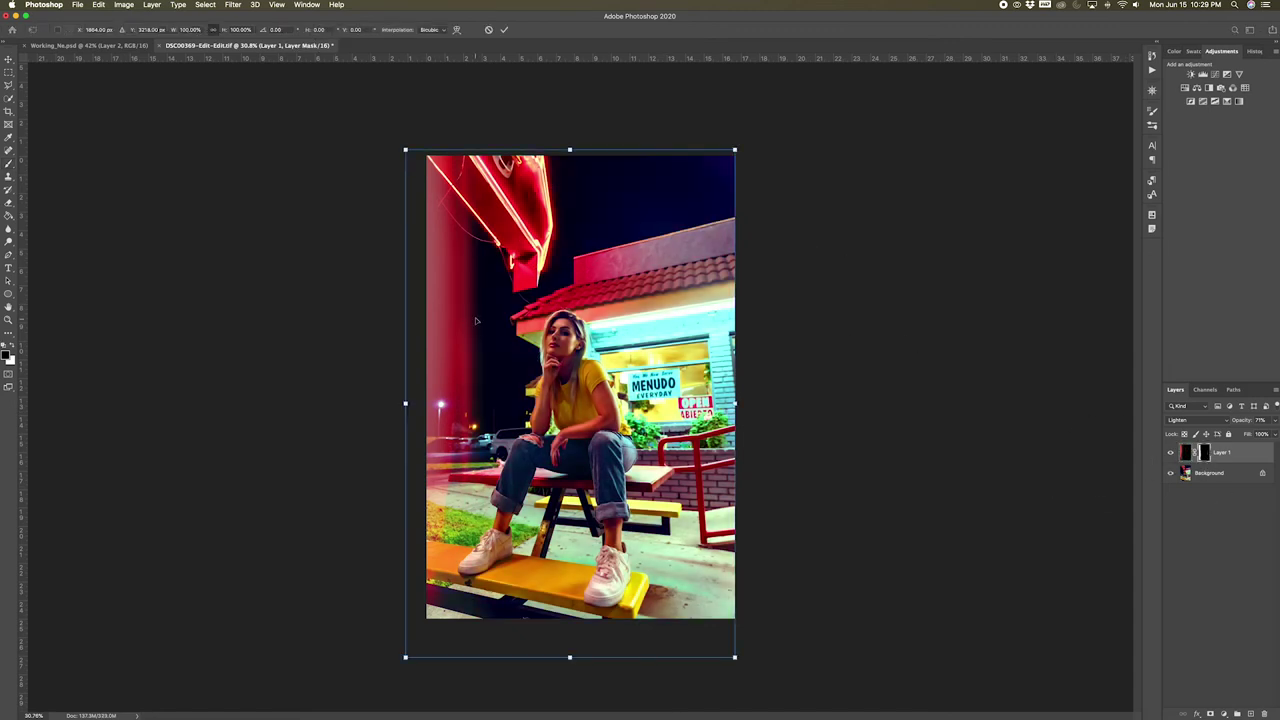
# Stretch the red light leak downward past the bottom of the frame
pyautogui.moveTo(569, 658); pyautogui.dragTo(572, 718)
pyautogui.scroll(-10, 600, 400)
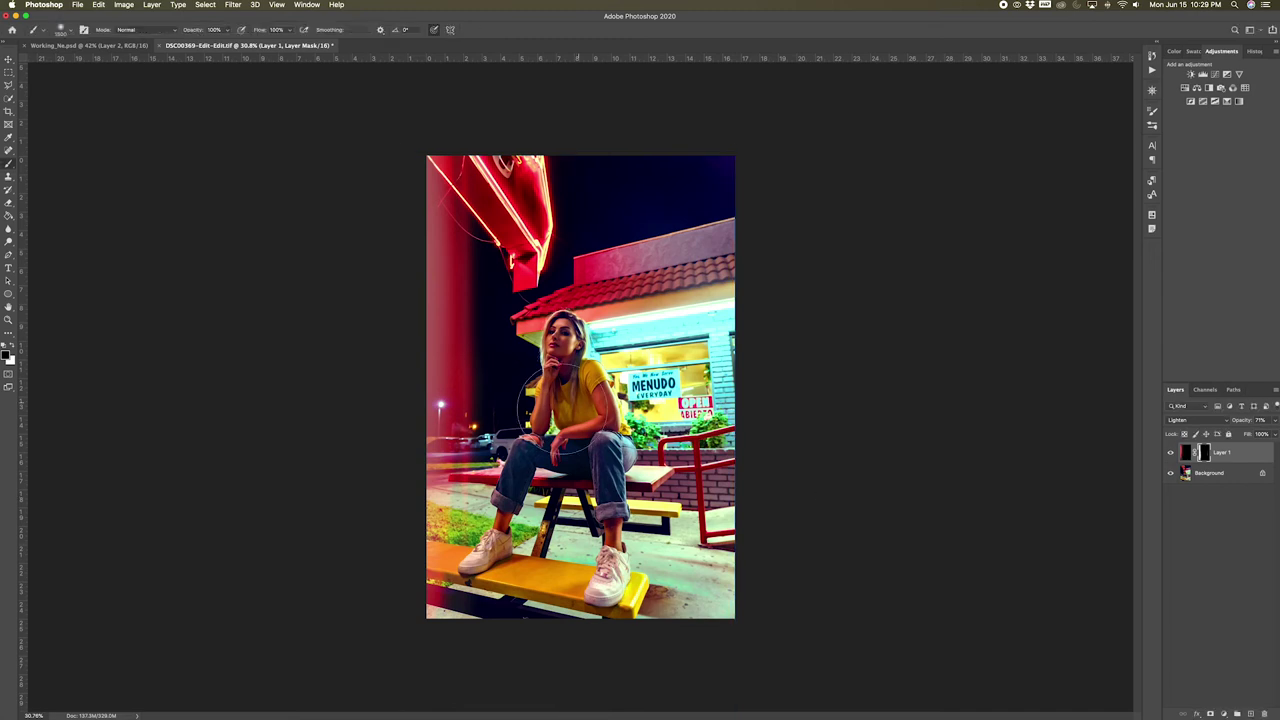
pyautogui.press('super+z')
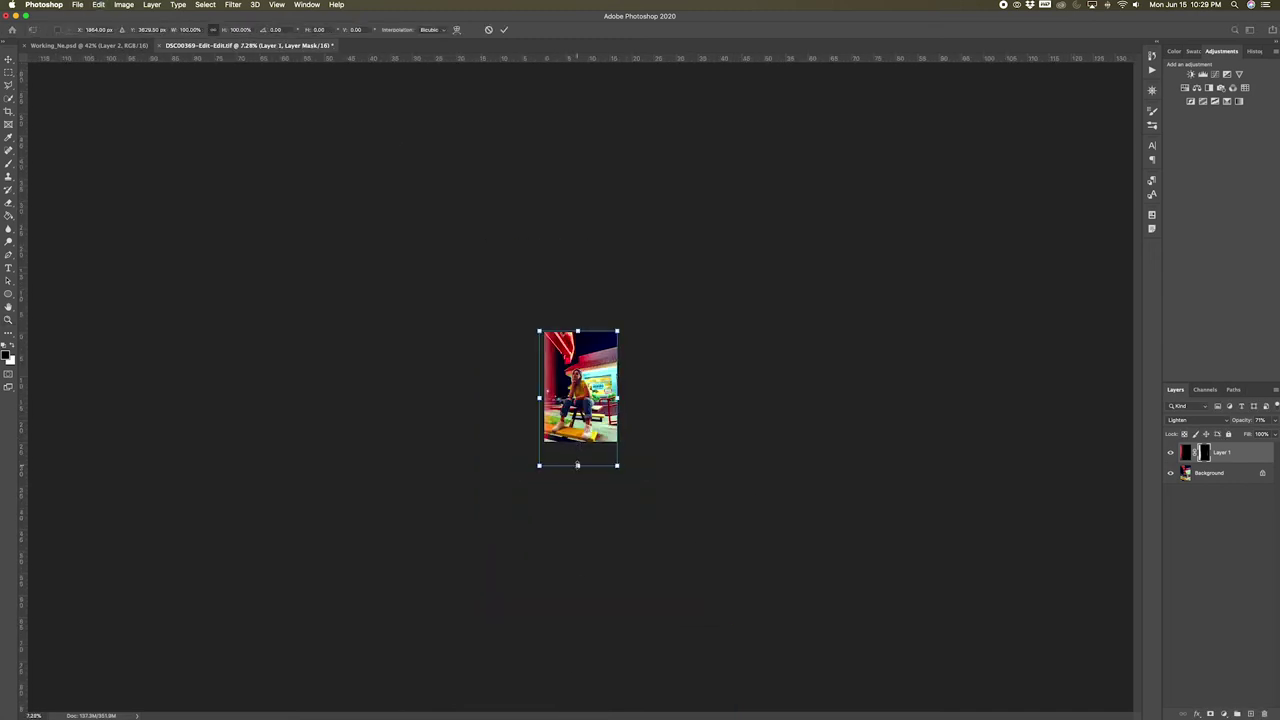
pyautogui.moveTo(577, 465); pyautogui.dragTo(577, 491)
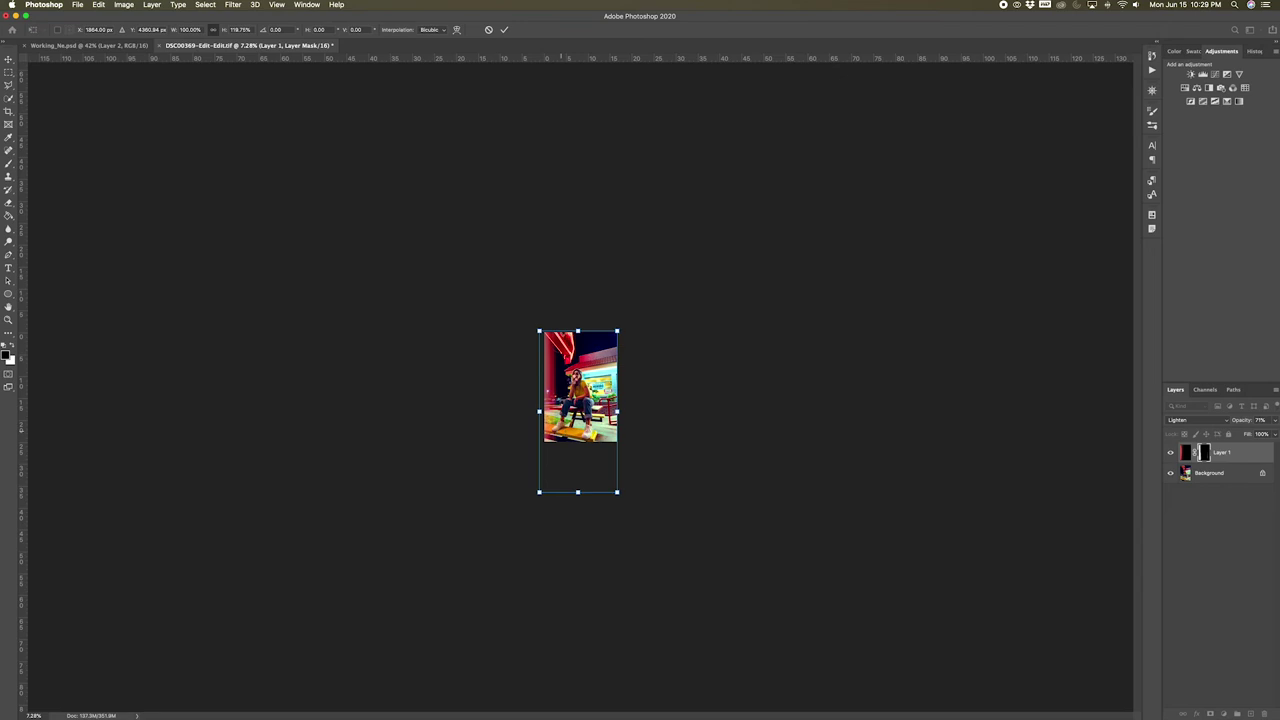
pyautogui.press('Return')
# Fit the portrait in full-screen view and toggle Layer 1 off and on to compare
pyautogui.press('super+0')
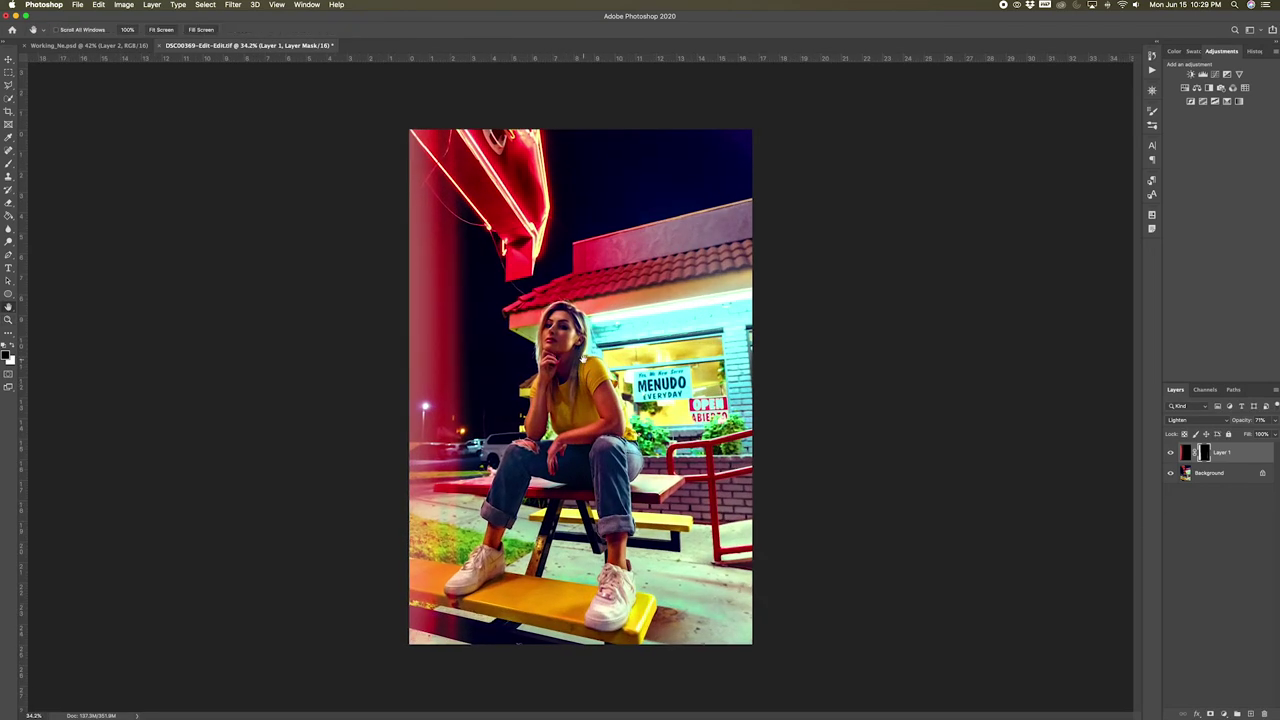
pyautogui.press('z')
pyautogui.press('f')
pyautogui.press('super+0')
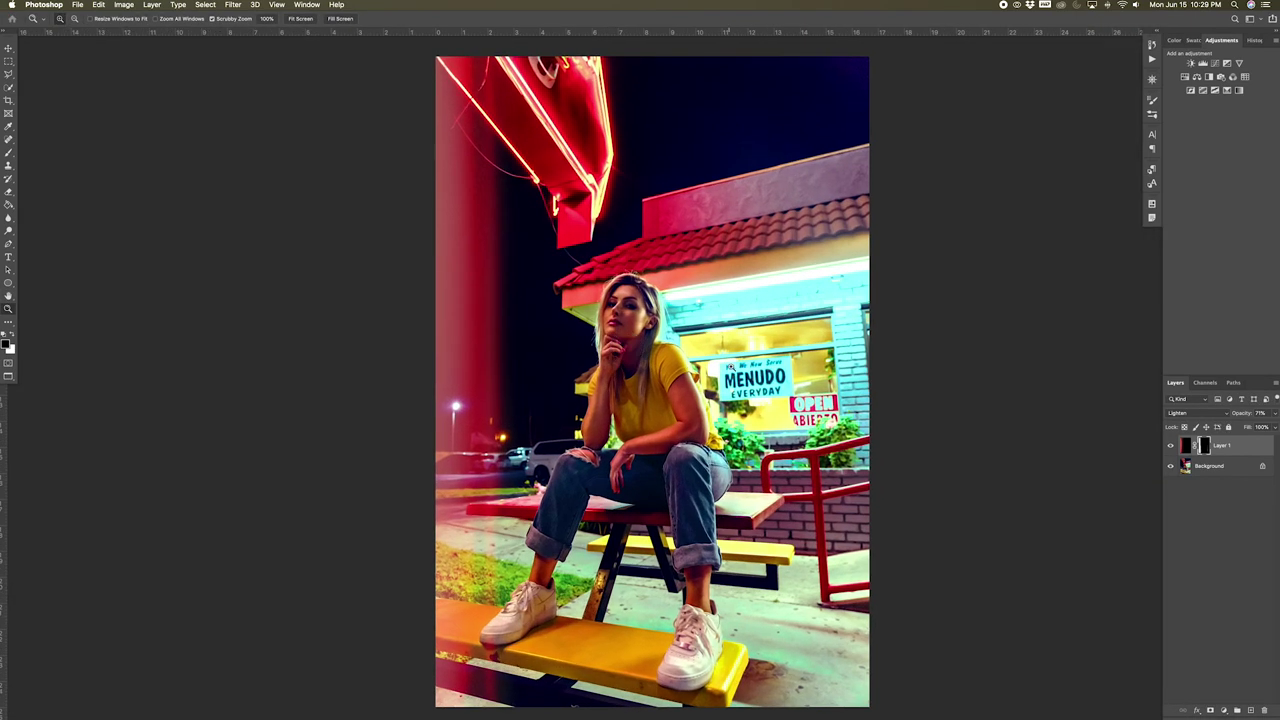
pyautogui.moveTo(703, 376); pyautogui.dragTo(688, 415)
pyautogui.press('v')
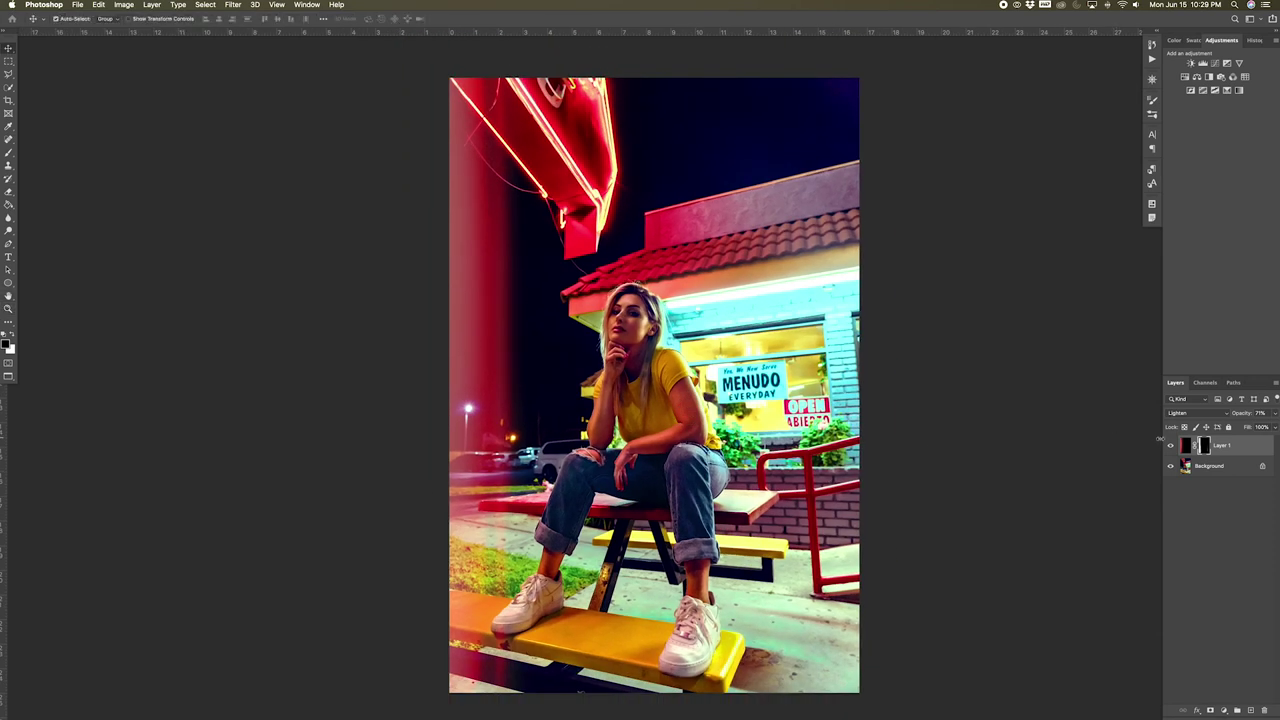
pyautogui.click(1169, 446)
pyautogui.click(1169, 446)
# Open the Free Light Leak Texture Pack result in Chrome and drag the orange leak into the photo
pyautogui.scroll(1, 521, 423)
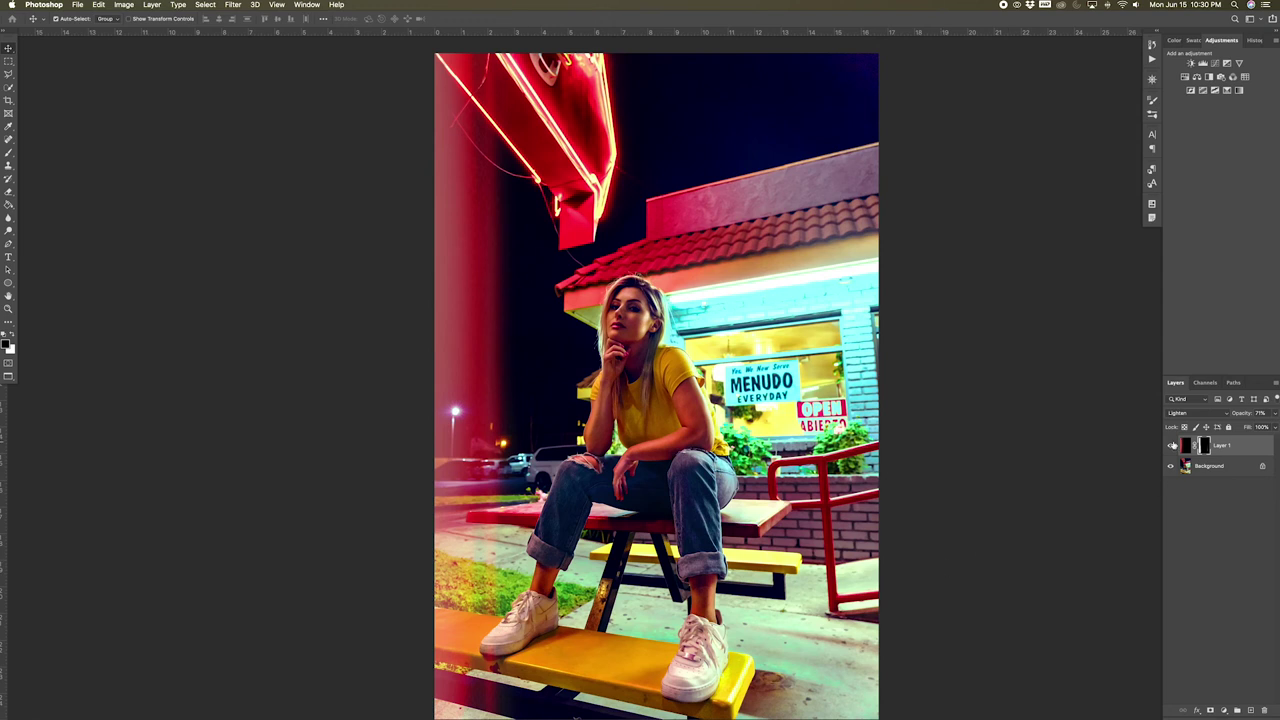
pyautogui.click(292, 699)
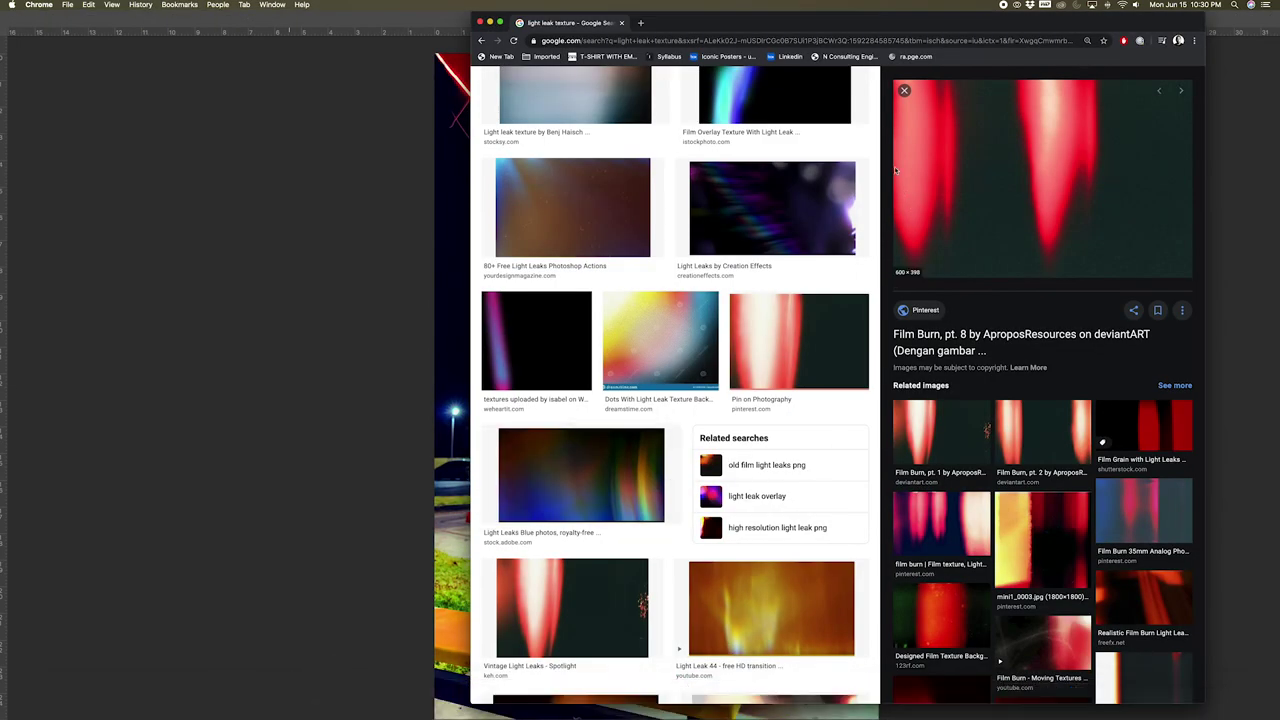
pyautogui.click(902, 90)
pyautogui.scroll(10, 598, 243)
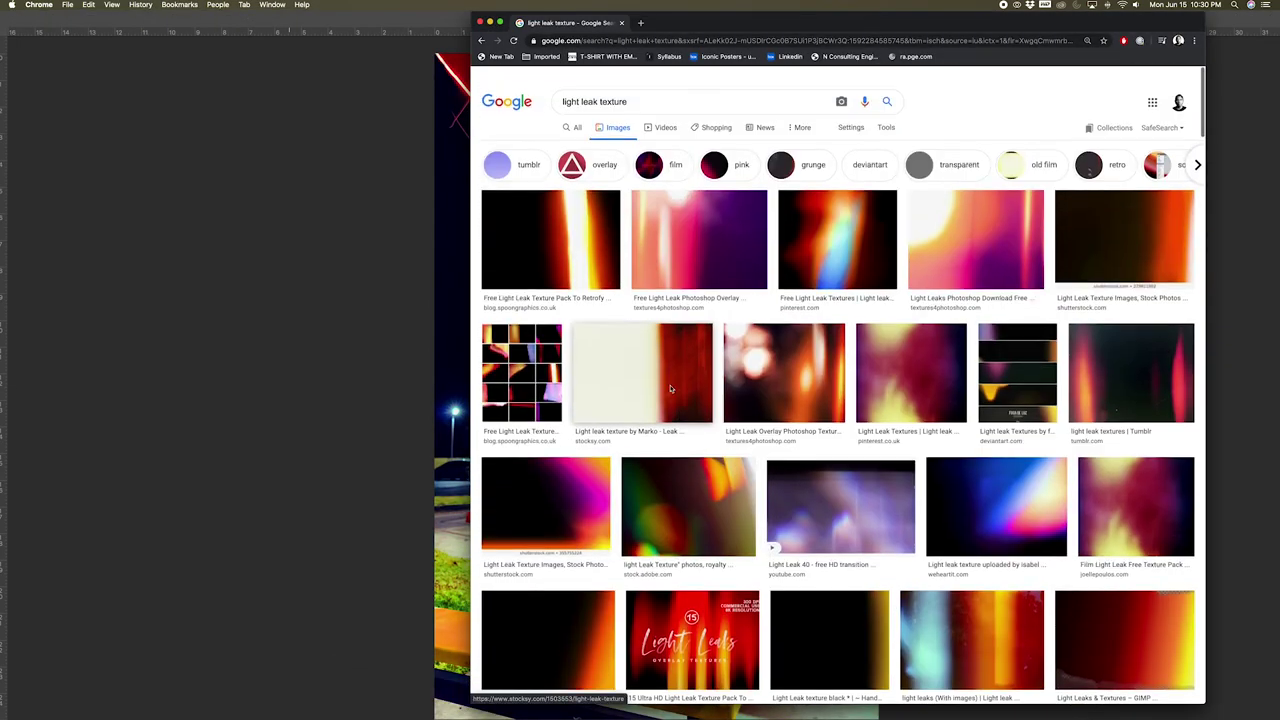
pyautogui.click(598, 243)
pyautogui.moveTo(1086, 186); pyautogui.dragTo(586, 312)
# Scale and position the orange Layer 2 leak to cover the portrait's left half, top to bottom
pyautogui.moveTo(514, 259); pyautogui.dragTo(399, 116)
pyautogui.moveTo(612, 330); pyautogui.dragTo(823, 631)
pyautogui.moveTo(765, 512); pyautogui.dragTo(560, 529)
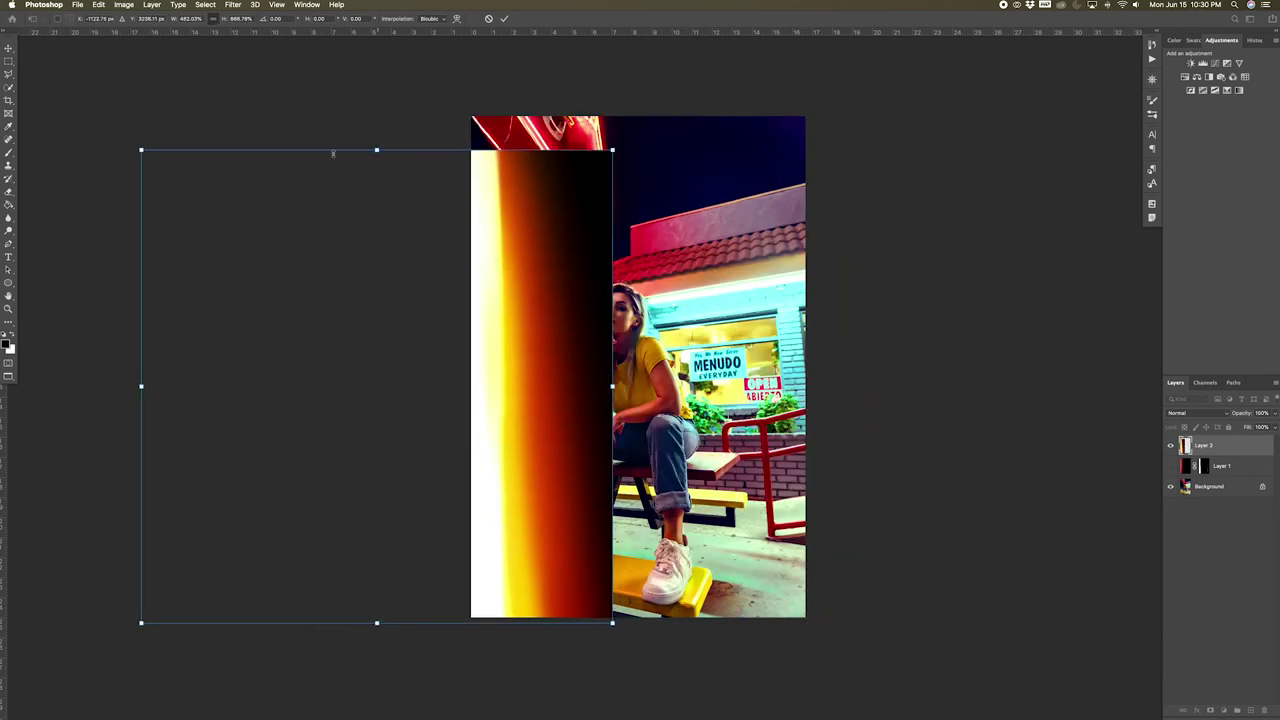
pyautogui.moveTo(333, 153); pyautogui.dragTo(374, 116)
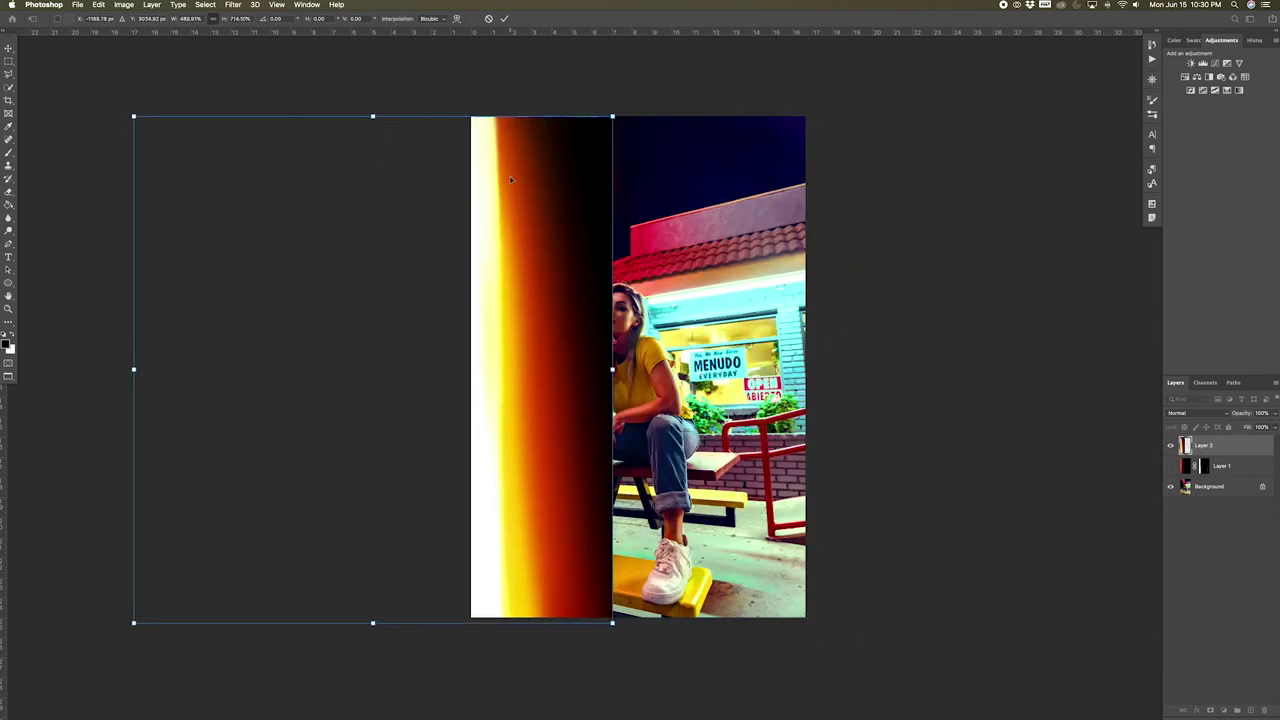
pyautogui.moveTo(510, 179); pyautogui.dragTo(511, 176)
pyautogui.moveTo(612, 366); pyautogui.dragTo(629, 366)
pyautogui.press('Return')
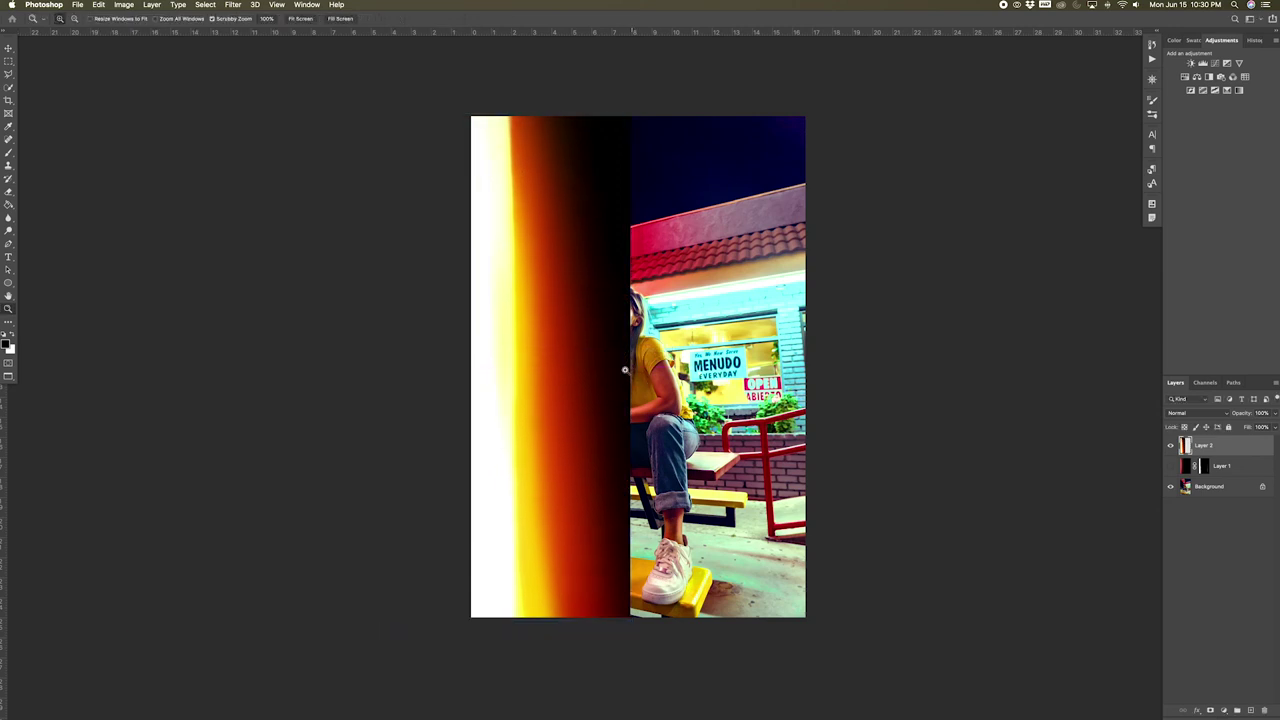
pyautogui.click(1205, 413)
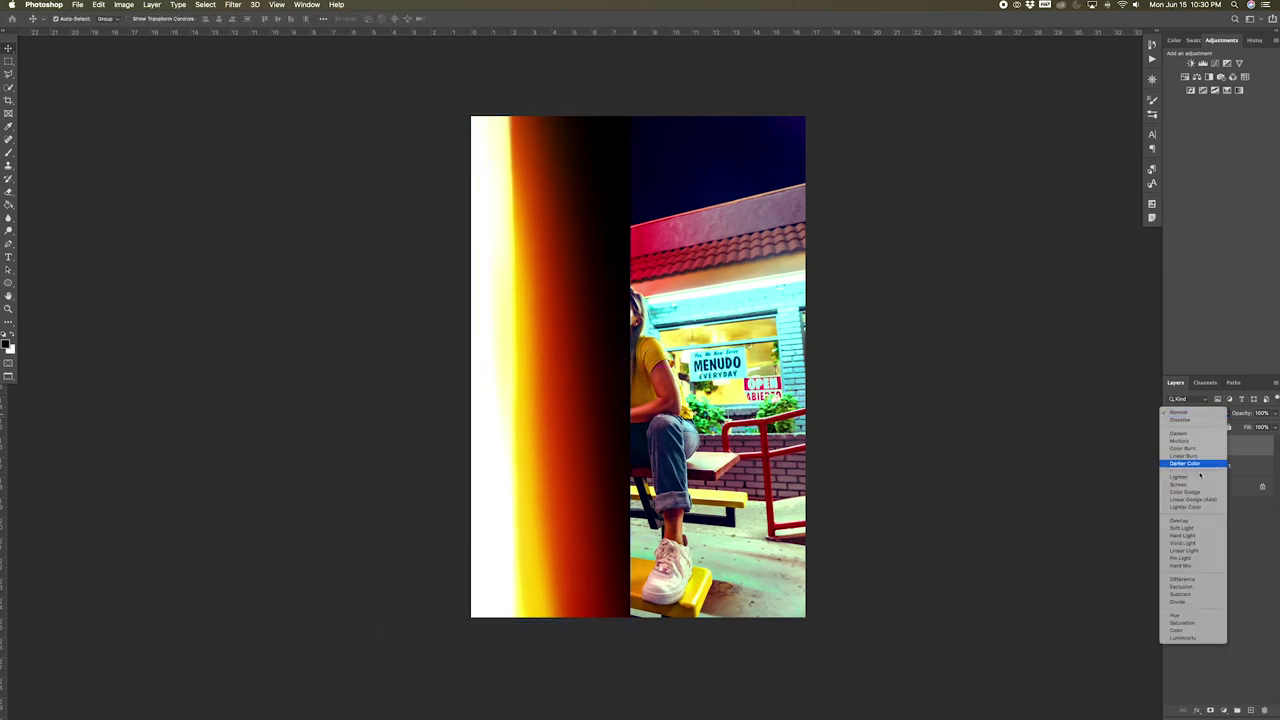
# Set Layer 2 to Lighten, shift it left, and resize it along the left edge
pyautogui.click(1190, 472)
pyautogui.moveTo(503, 402); pyautogui.dragTo(463, 400)
pyautogui.hotkey('ctrl', 't')
pyautogui.moveTo(591, 366); pyautogui.dragTo(533, 385)
pyautogui.press('Return')
# Zoom and fit the photo full screen to review the orange glow
pyautogui.press('z')
pyautogui.click(634, 356)
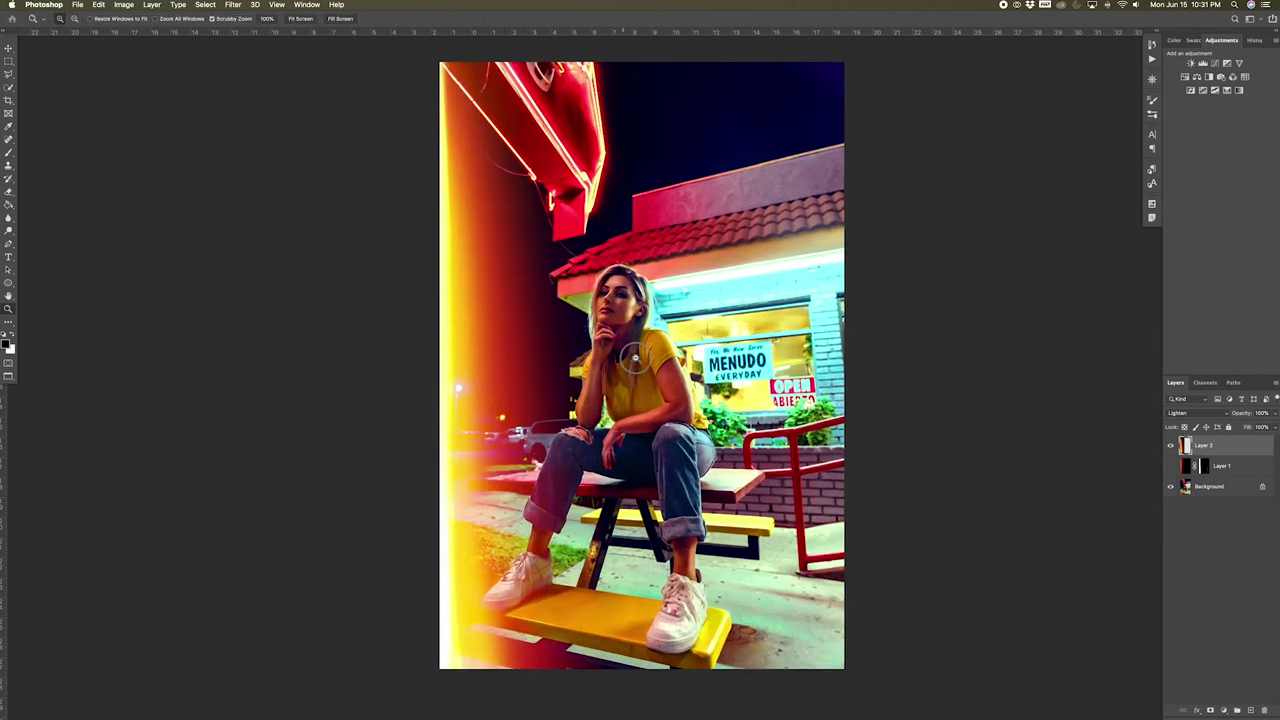
pyautogui.press('f')
pyautogui.press('f')
pyautogui.hotkey('ctrl', '0')
pyautogui.press('v')
pyautogui.moveTo(425, 540); pyautogui.dragTo(422, 544)
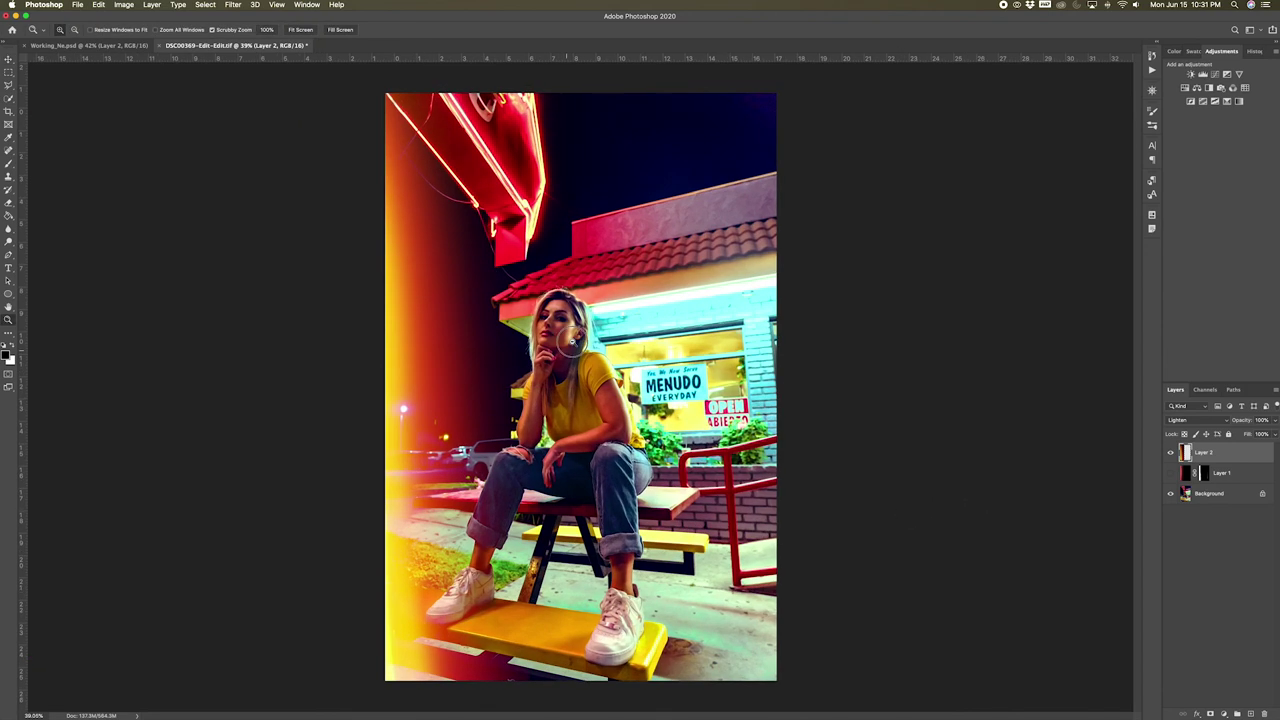
pyautogui.press('z')
pyautogui.press('f')
pyautogui.hotkey('ctrl', '0')
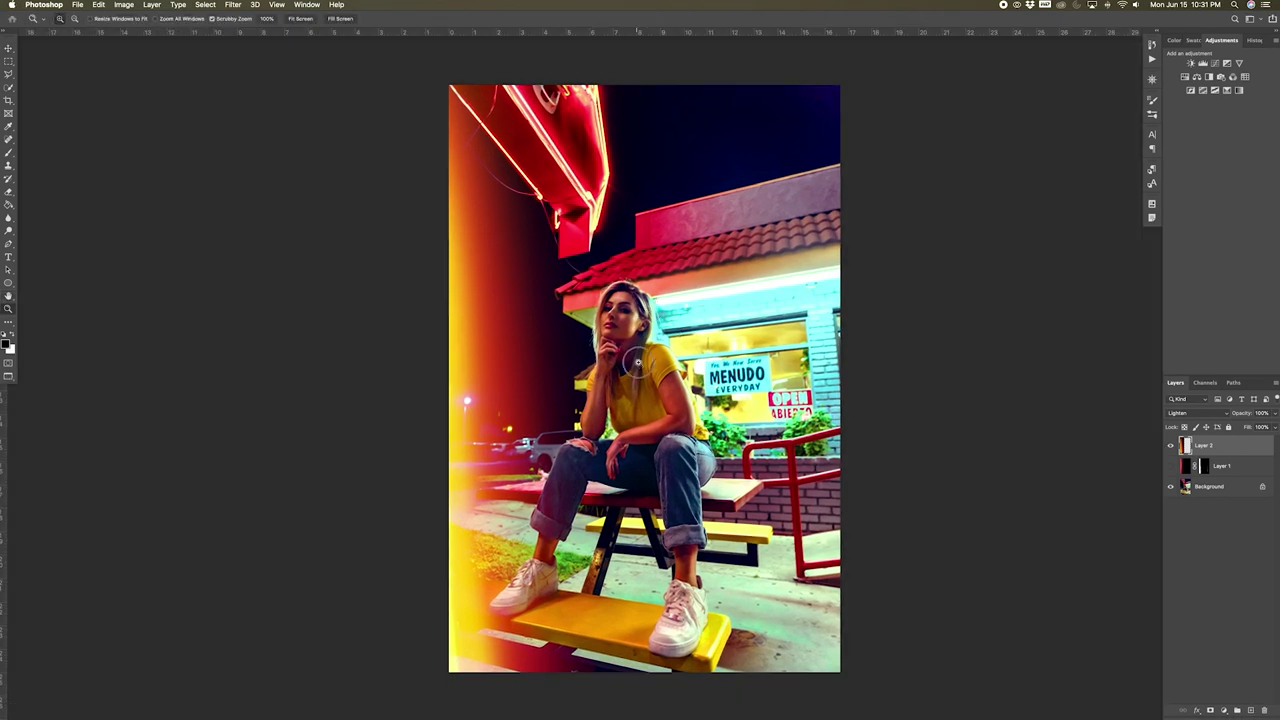
# Toggle Layer 2's visibility to compare, leaving the orange leak hidden
pyautogui.press('h')
pyautogui.click(1171, 447)
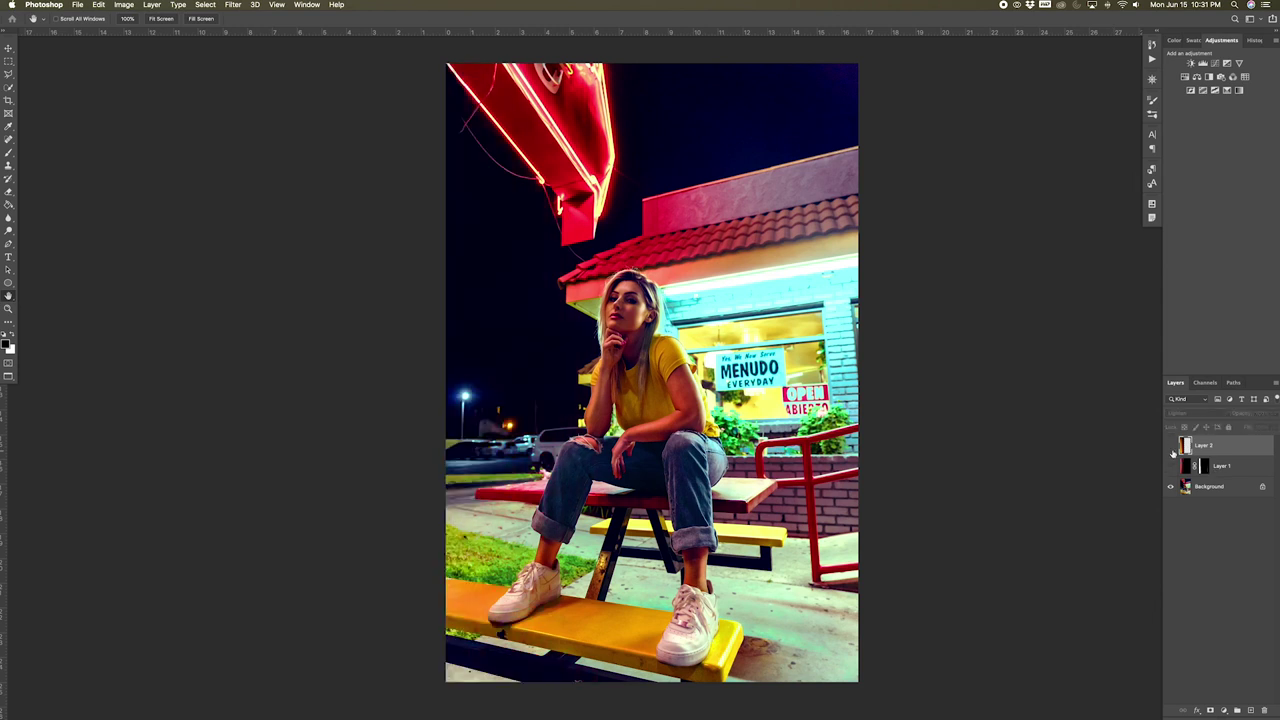
pyautogui.click(1171, 447)
pyautogui.click(1171, 447)
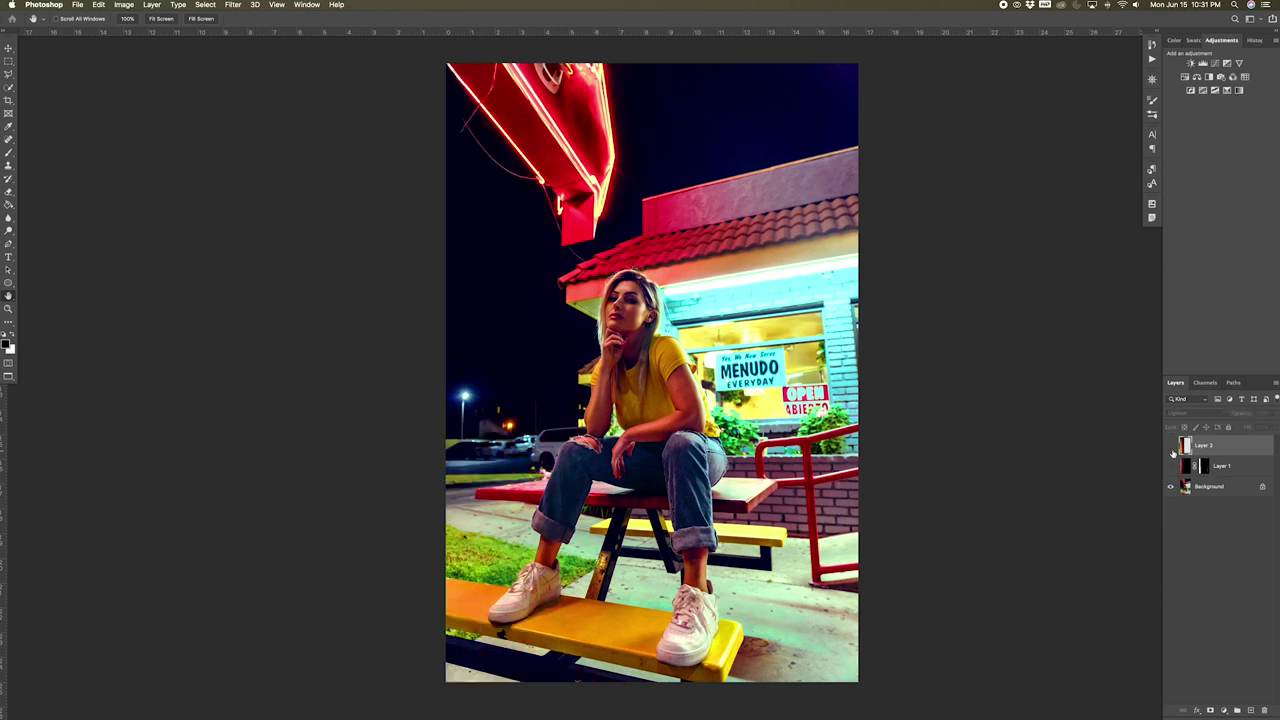